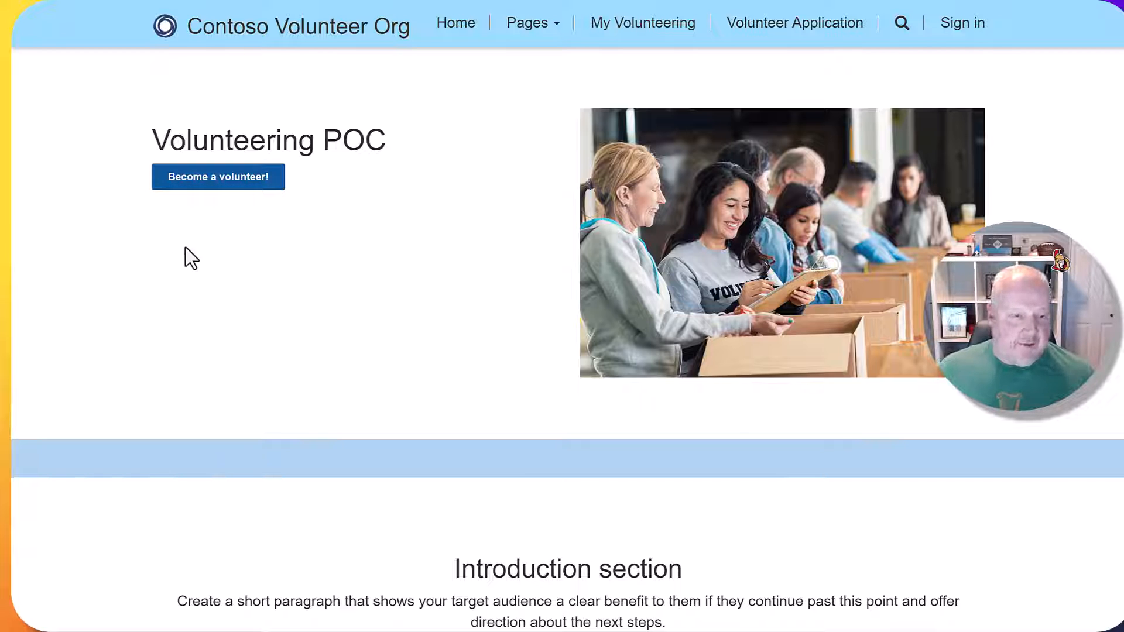
Start a volunteer application and get past the Email step using a new test email address.
{"action": "left_click", "coordinate": [216, 178]}
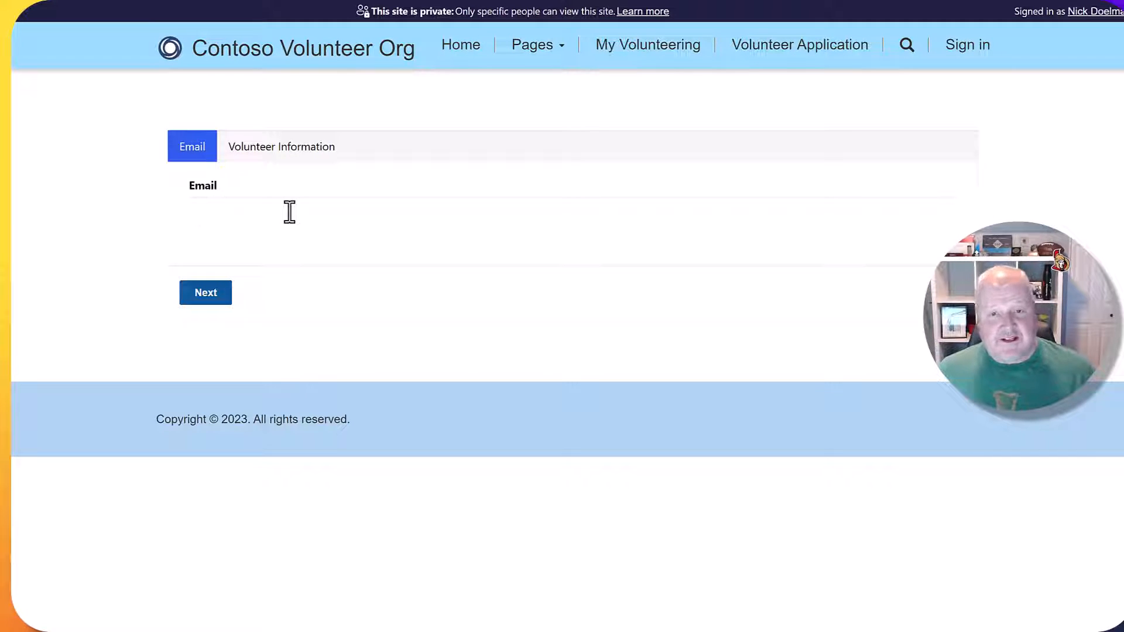
{"action": "type", "text": "nick"}
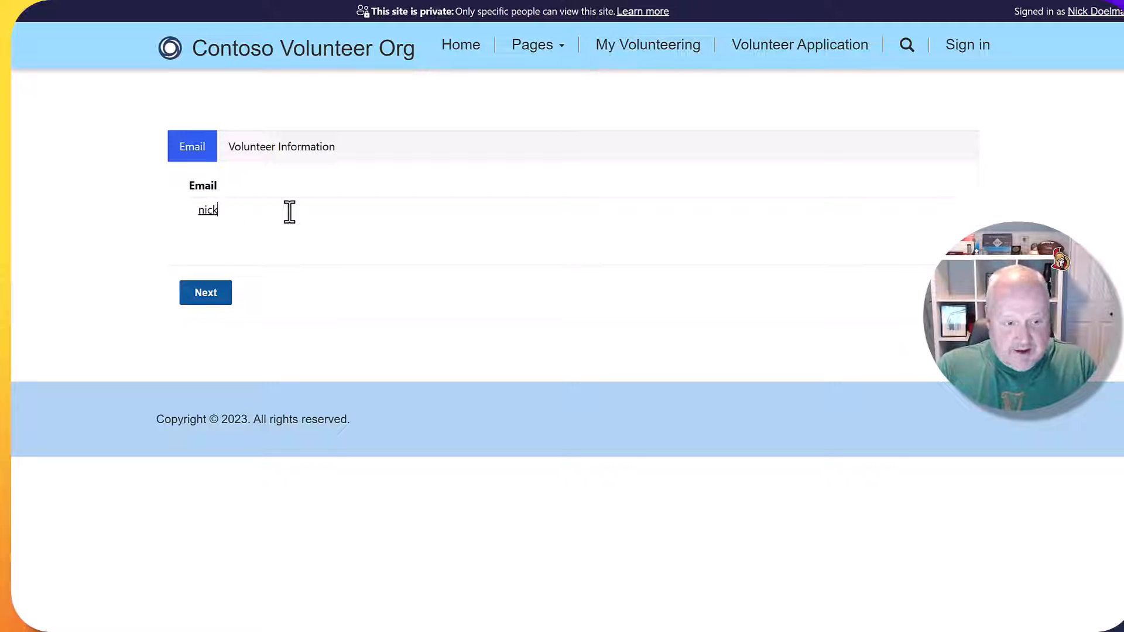
{"action": "type", "text": "@test"}
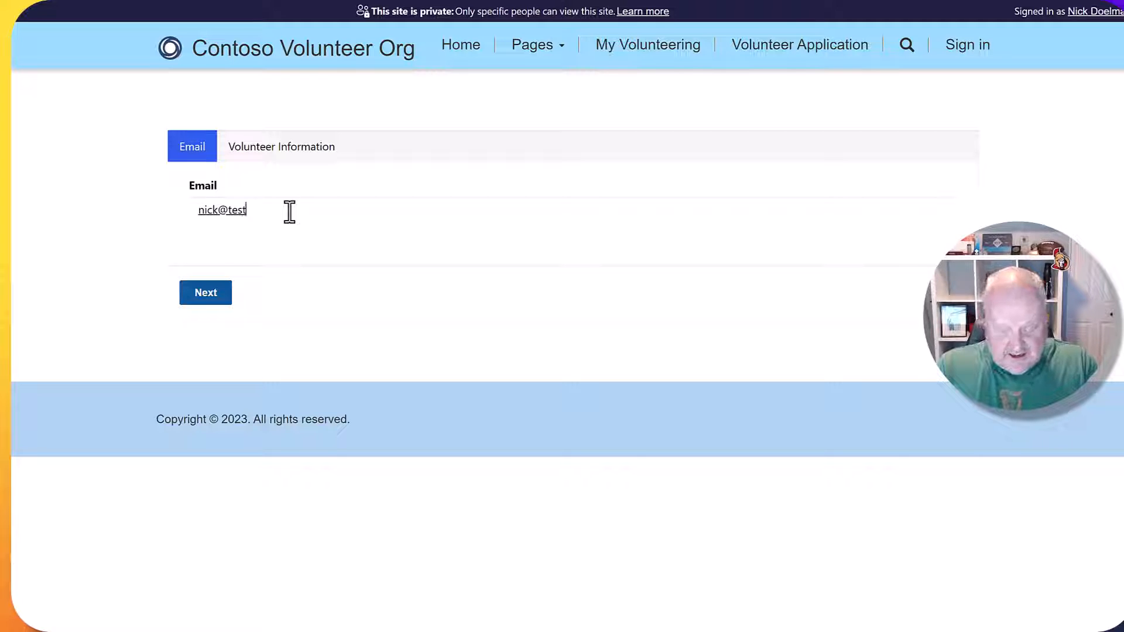
{"action": "type", "text": ".com"}
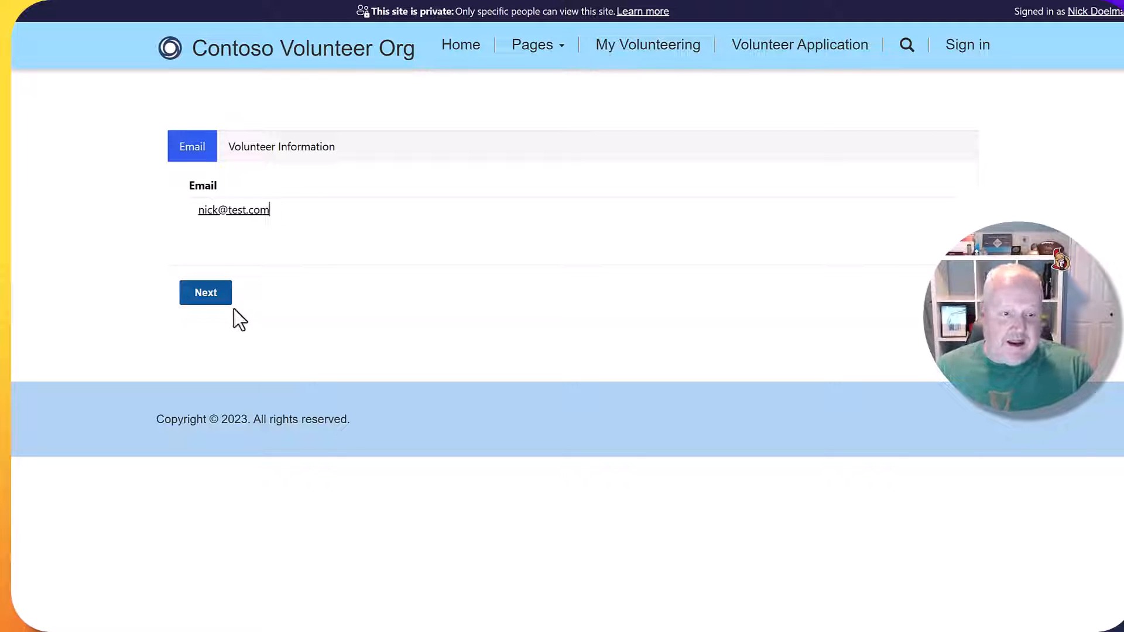
{"action": "left_click", "coordinate": [207, 294]}
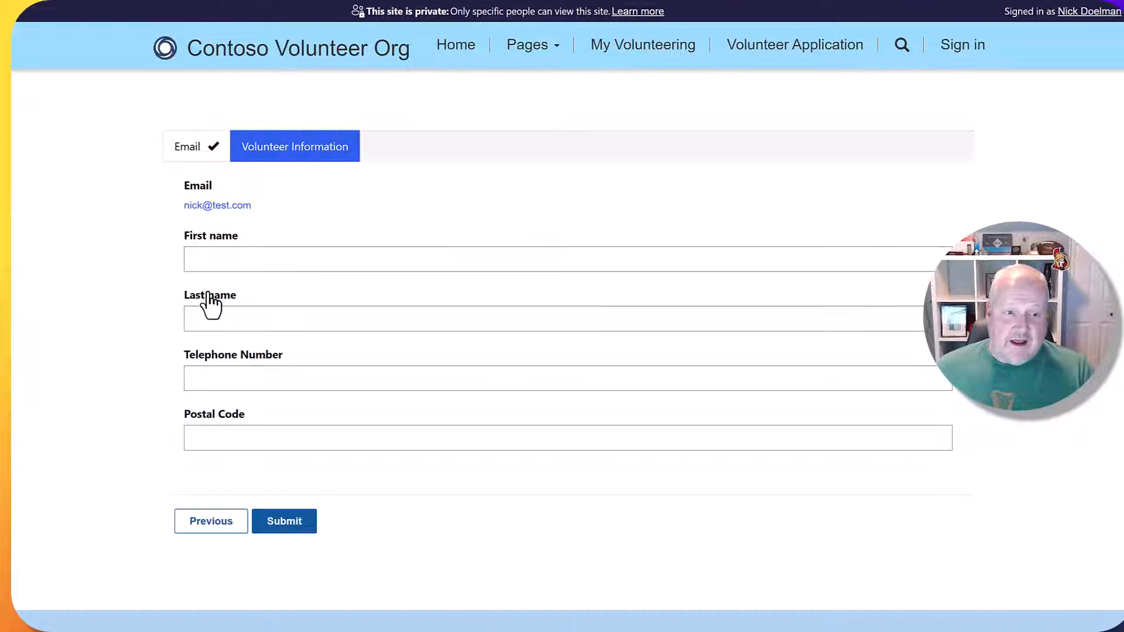
Fill in the volunteer's first name and submit the application.
{"action": "left_click", "coordinate": [240, 263]}
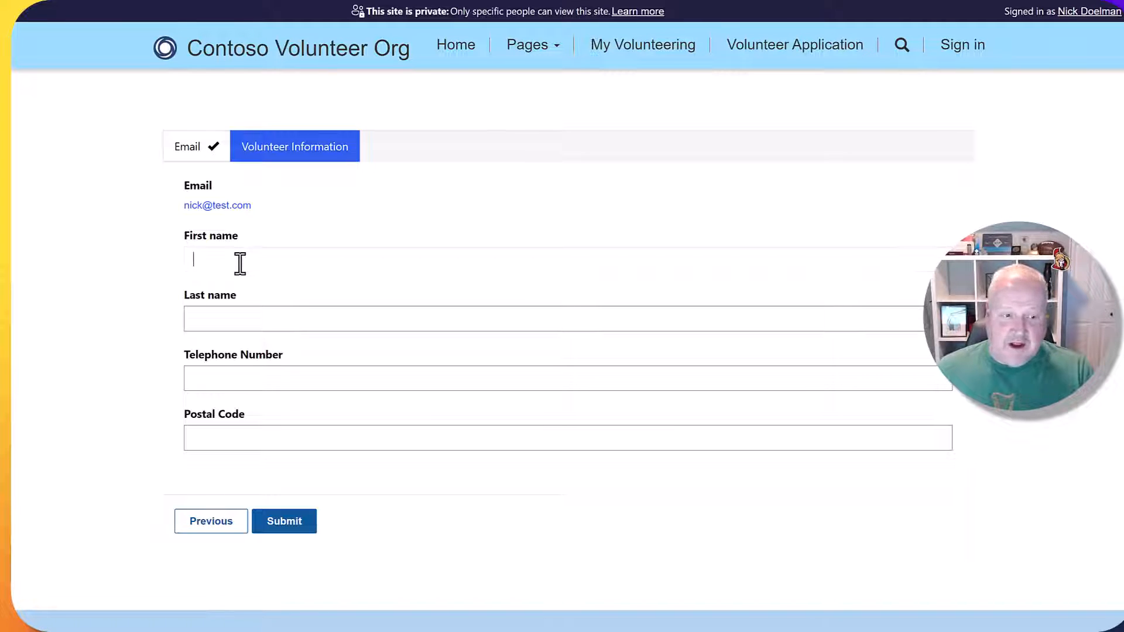
{"action": "type", "text": "Nick"}
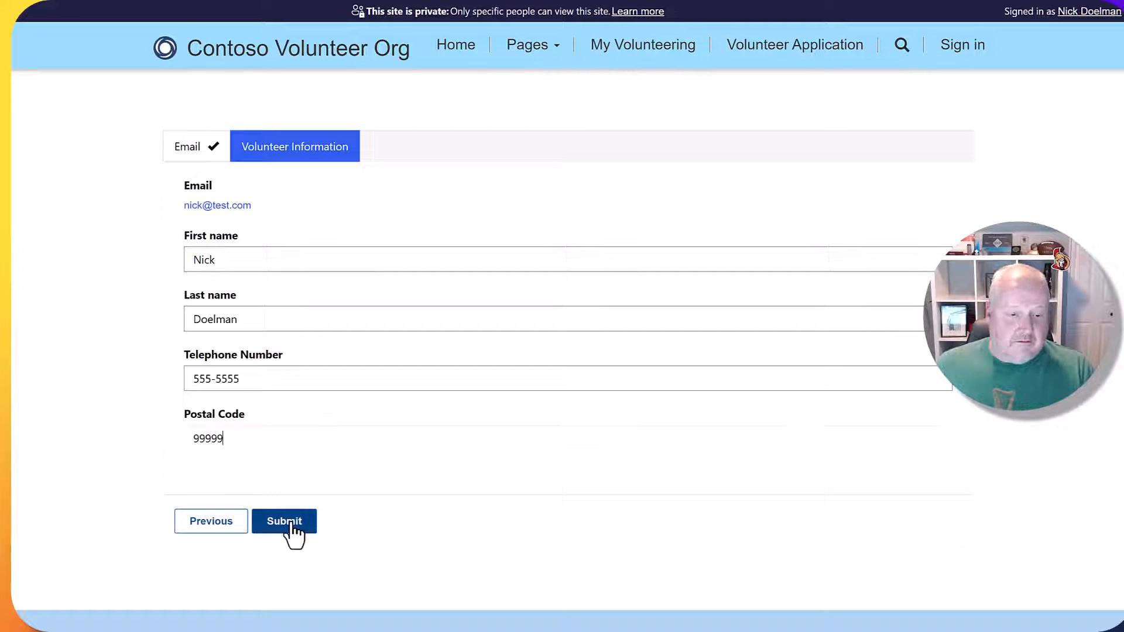
{"action": "left_click", "coordinate": [291, 524]}
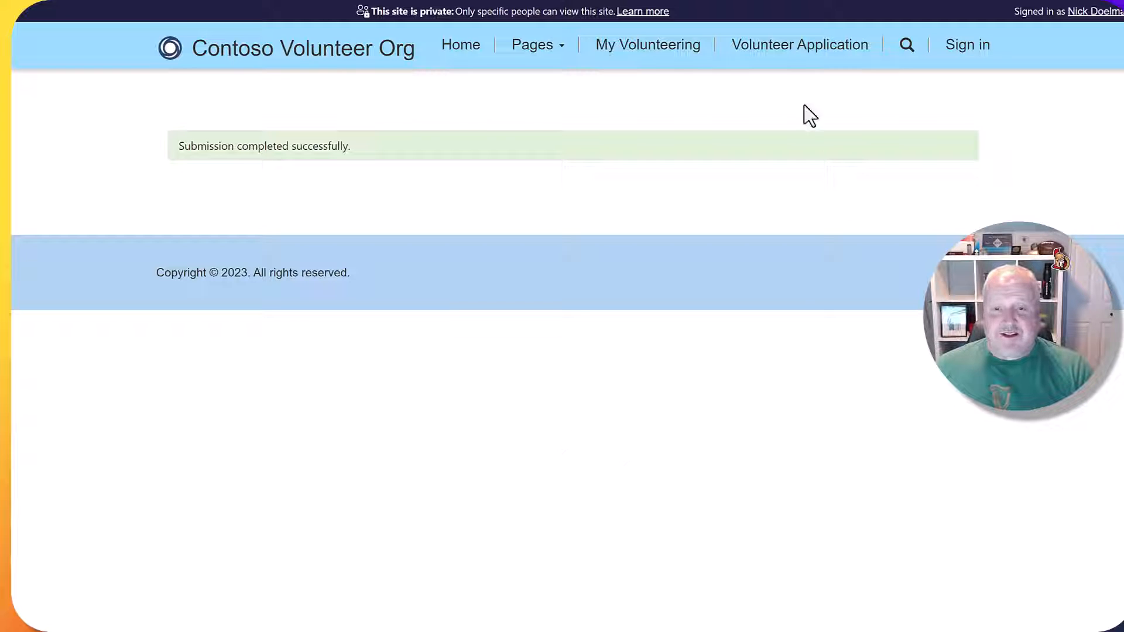
{"action": "left_click", "coordinate": [778, 52]}
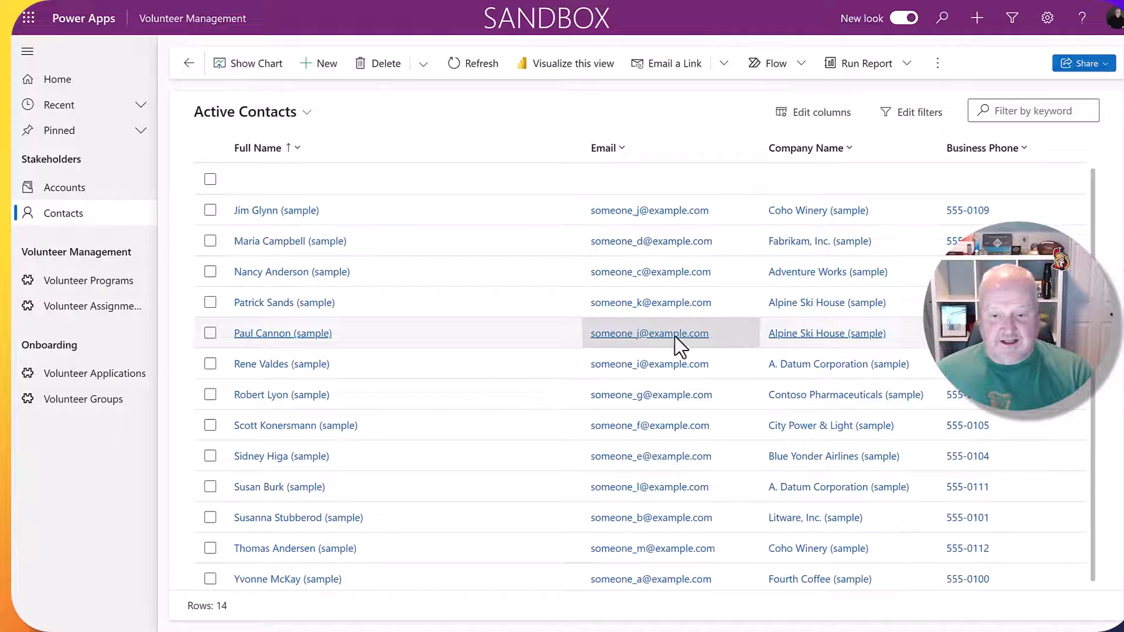
Open a sample contact's record from Active Contacts and copy its e-mail address for the form.
{"action": "left_click", "coordinate": [732, 336]}
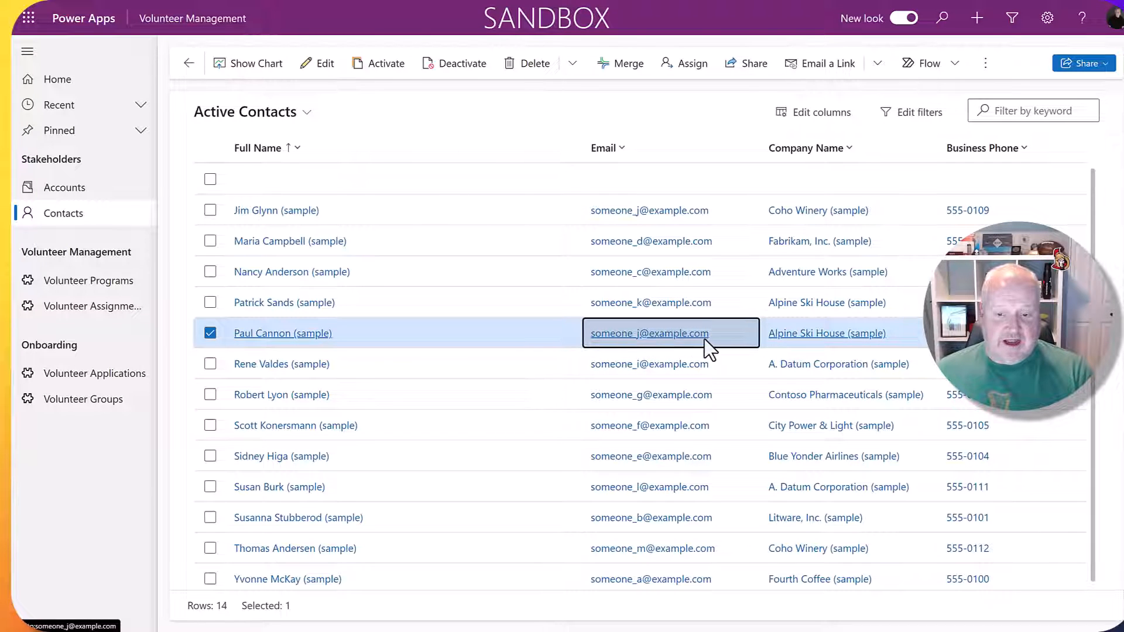
{"action": "double_click", "coordinate": [540, 345]}
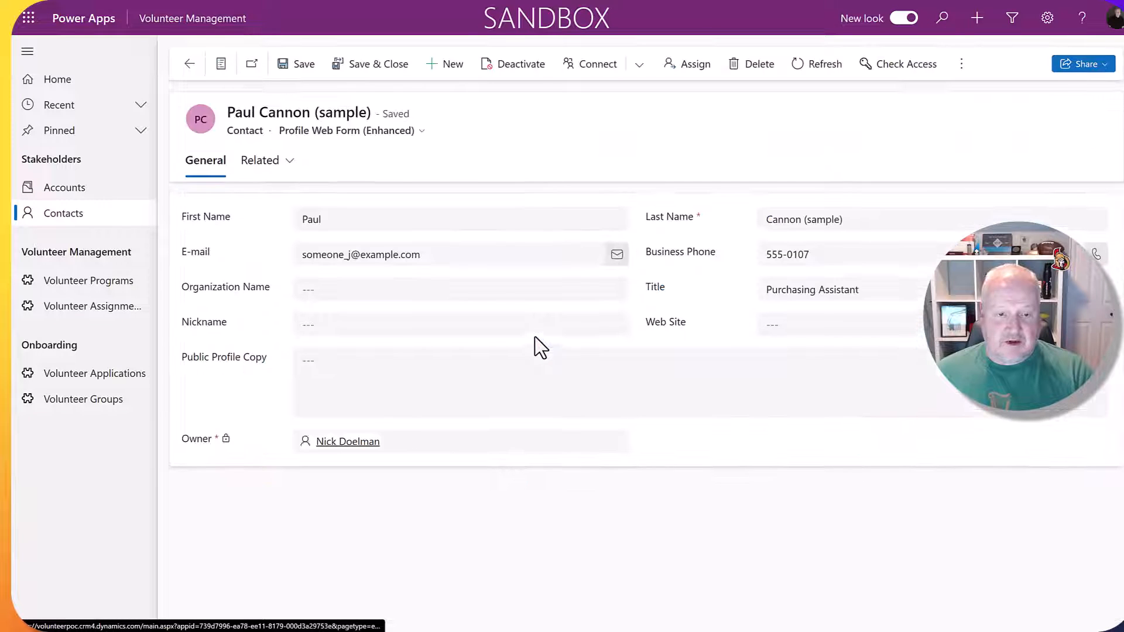
{"action": "left_click", "coordinate": [432, 262]}
{"action": "left_click_drag", "start_coordinate": [432, 262], "coordinate": [281, 258]}
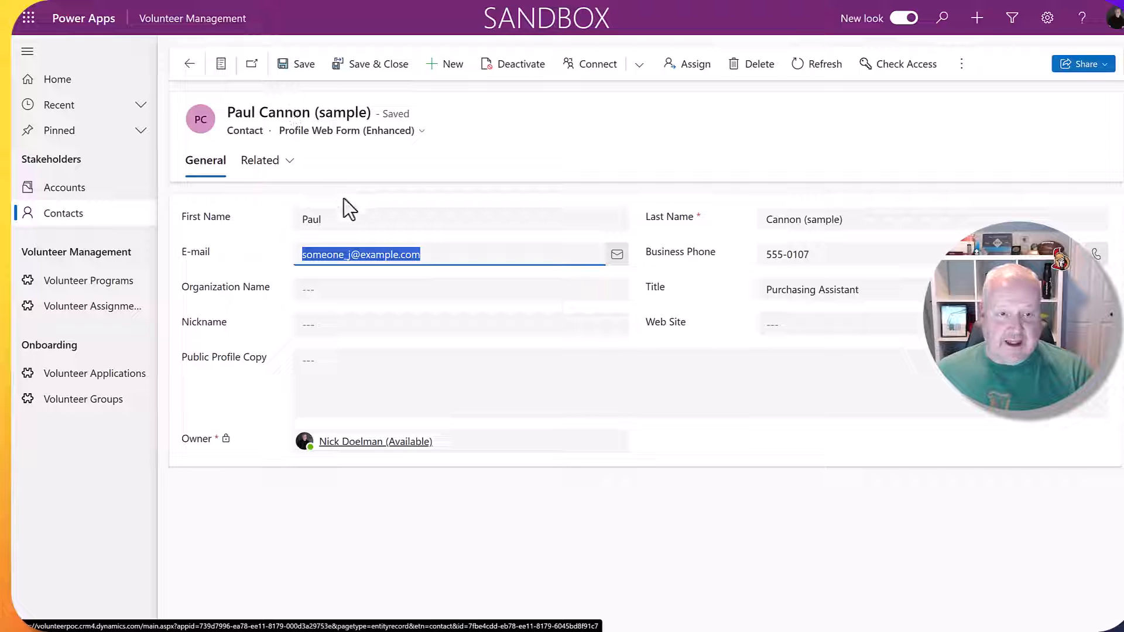
{"action": "right_click", "coordinate": [381, 257]}
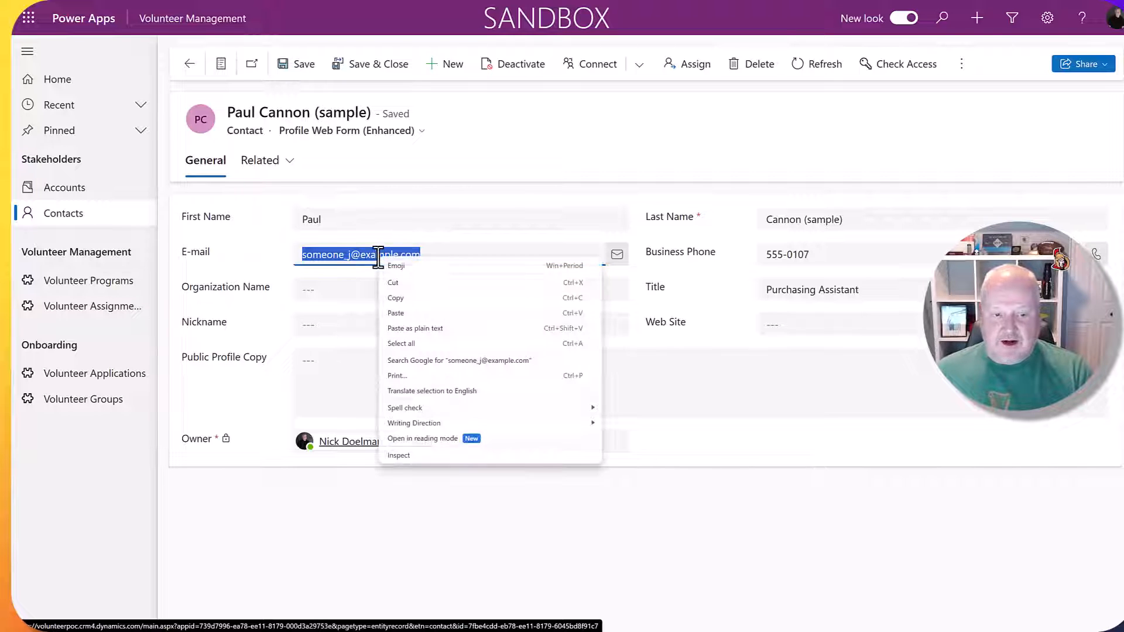
{"action": "left_click", "coordinate": [412, 296]}
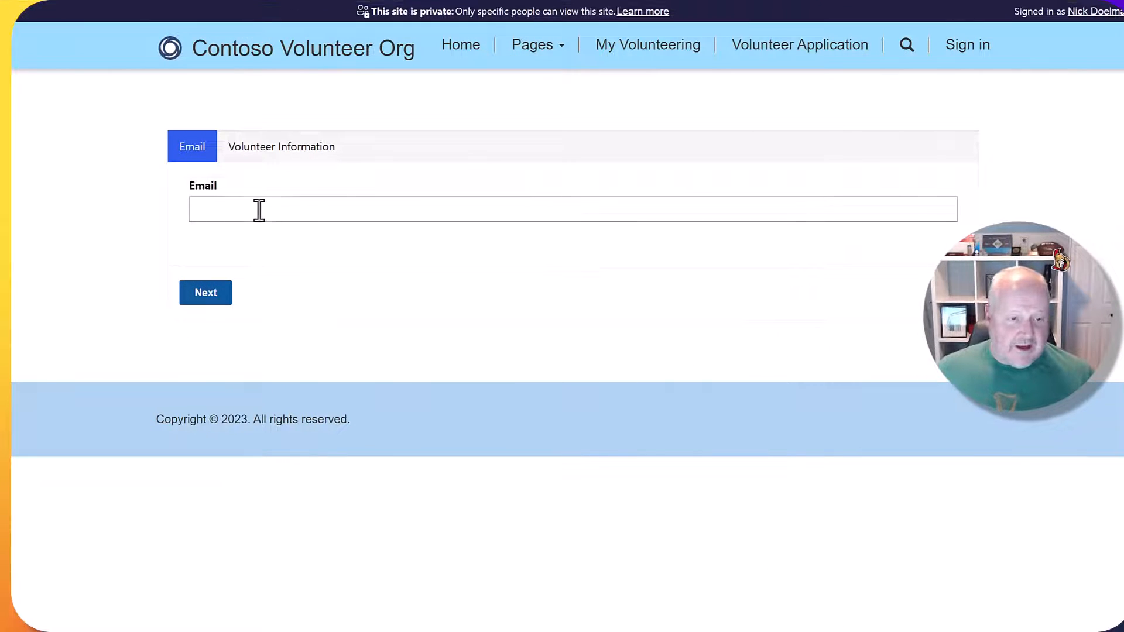
{"action": "left_click", "coordinate": [258, 209]}
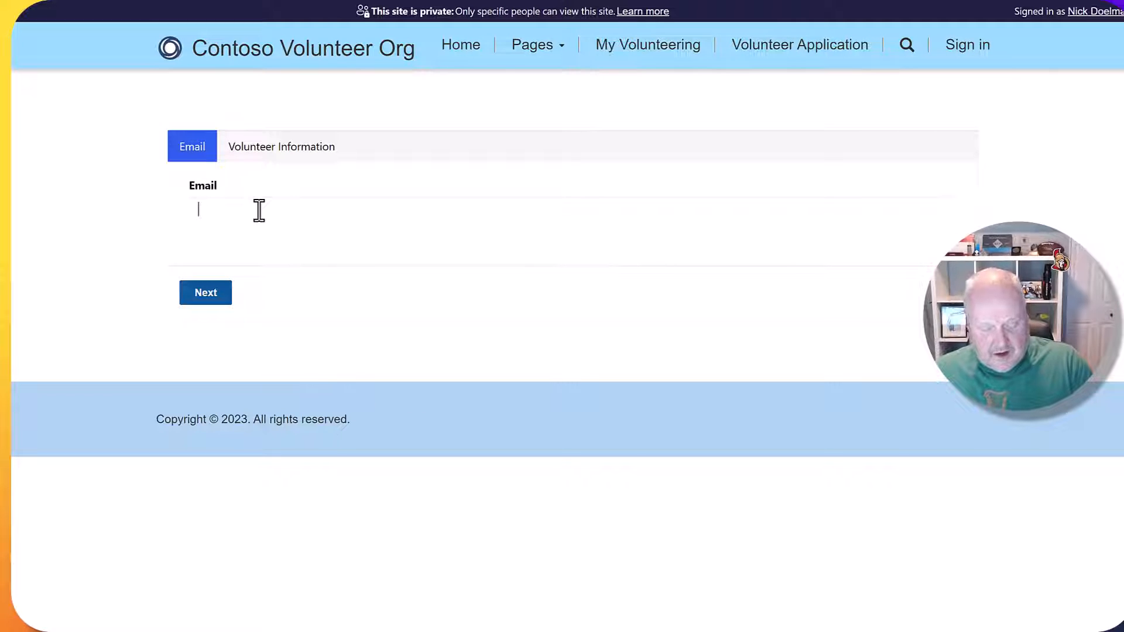
Paste the existing contact's e-mail into the Email step and continue to the Sign-in branch.
{"action": "key", "text": "ctrl+v"}
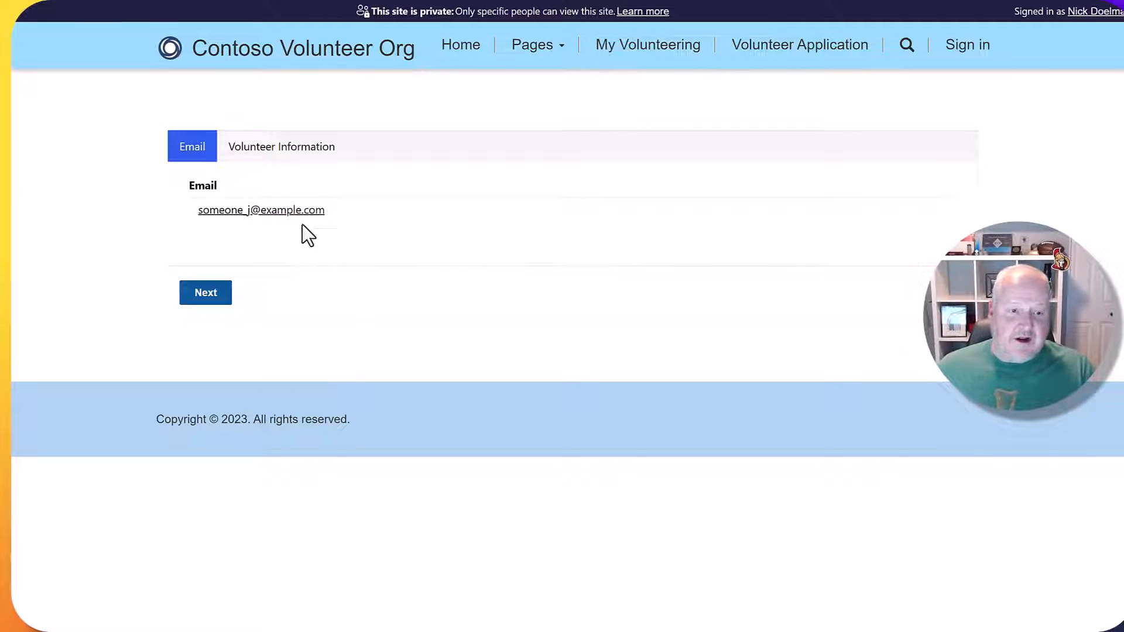
{"action": "left_click", "coordinate": [211, 294]}
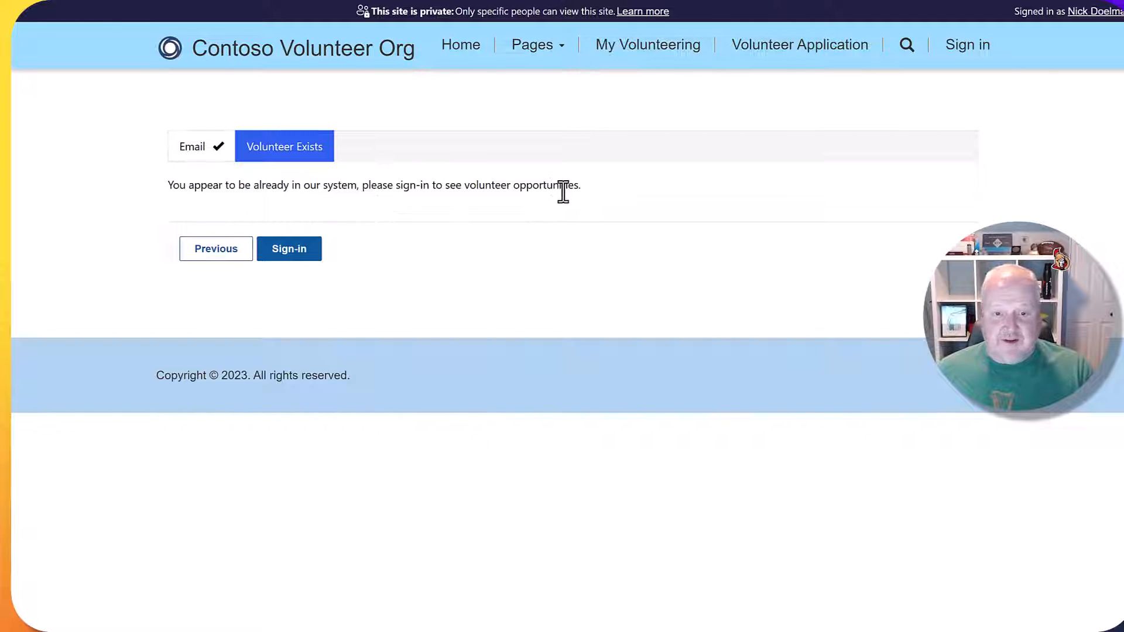
{"action": "left_click", "coordinate": [277, 250]}
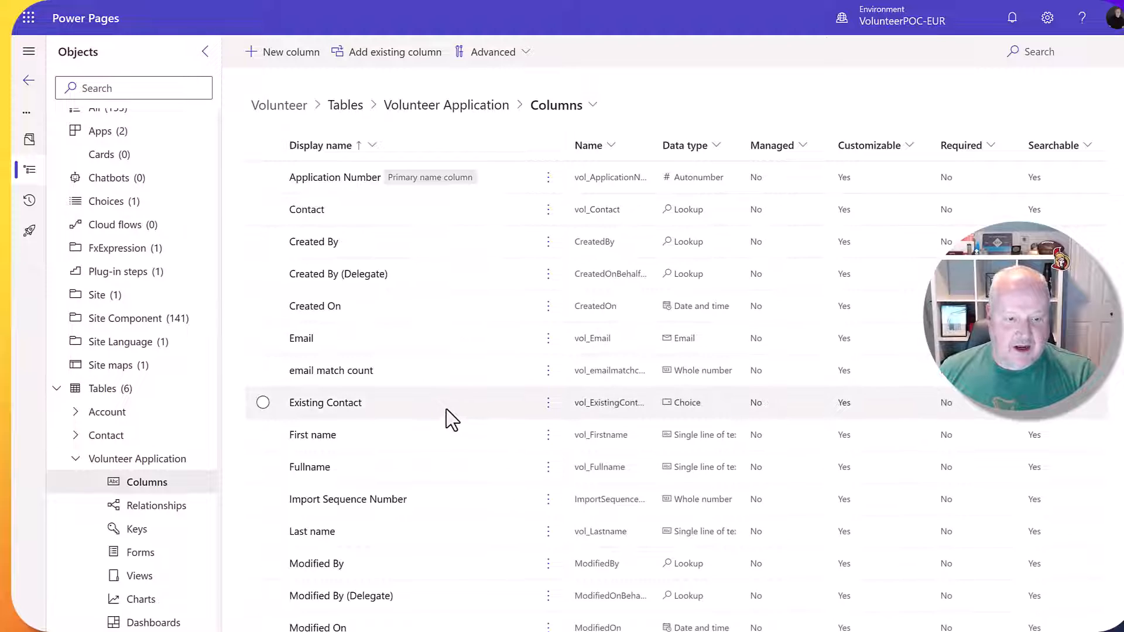
{"action": "scroll", "coordinate": [452, 419], "scroll_direction": "down", "scroll_amount": 1}
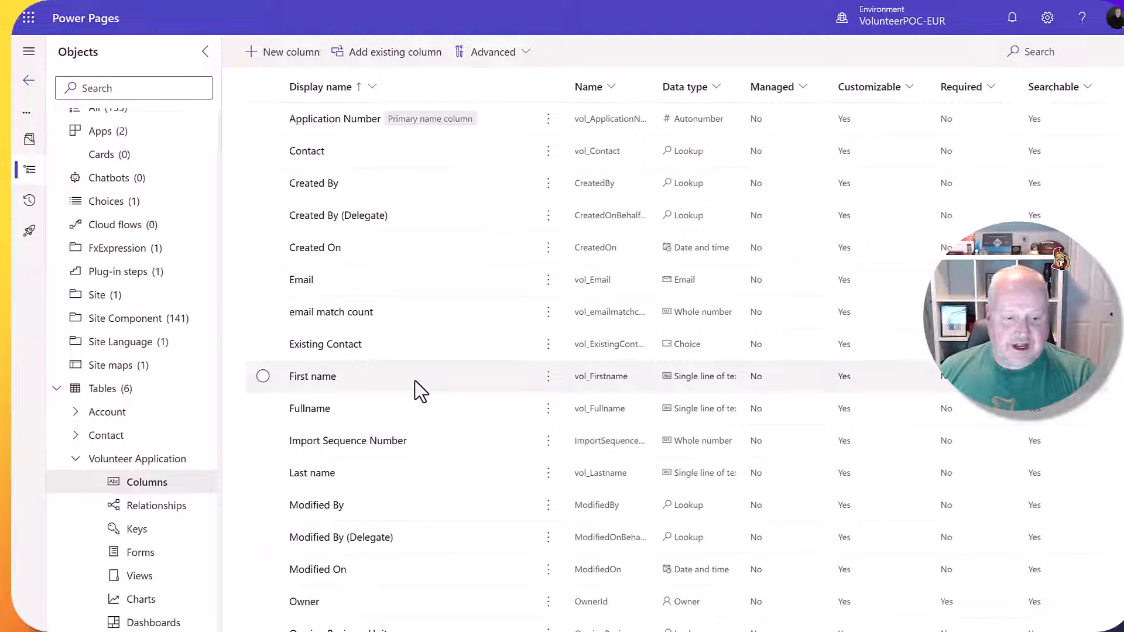
{"action": "left_click", "coordinate": [314, 412]}
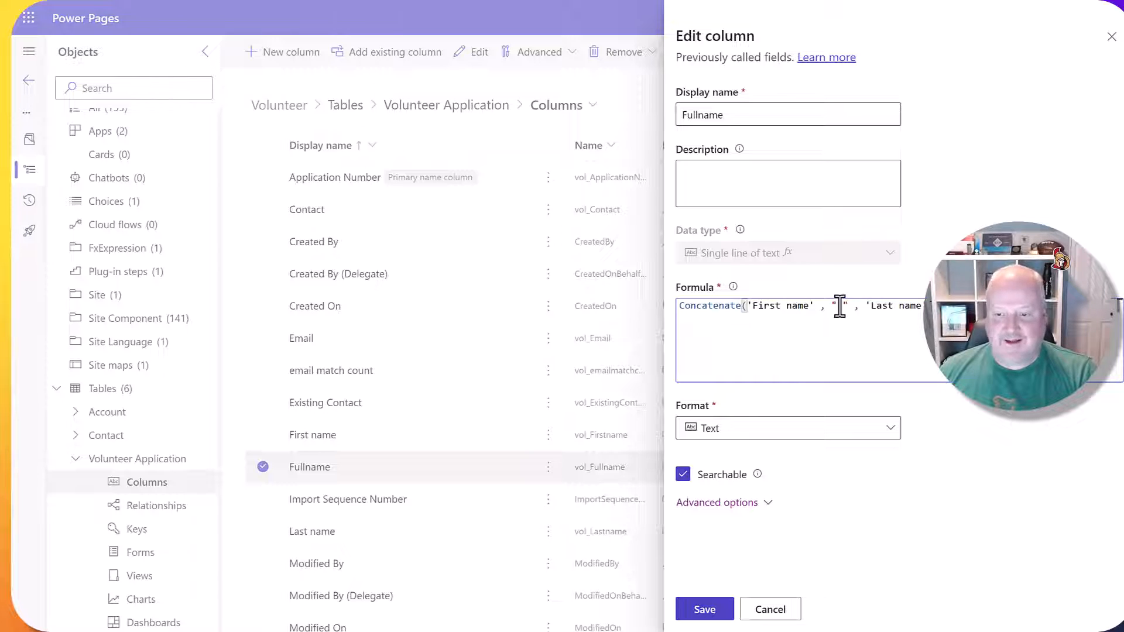
{"action": "left_click", "coordinate": [770, 609]}
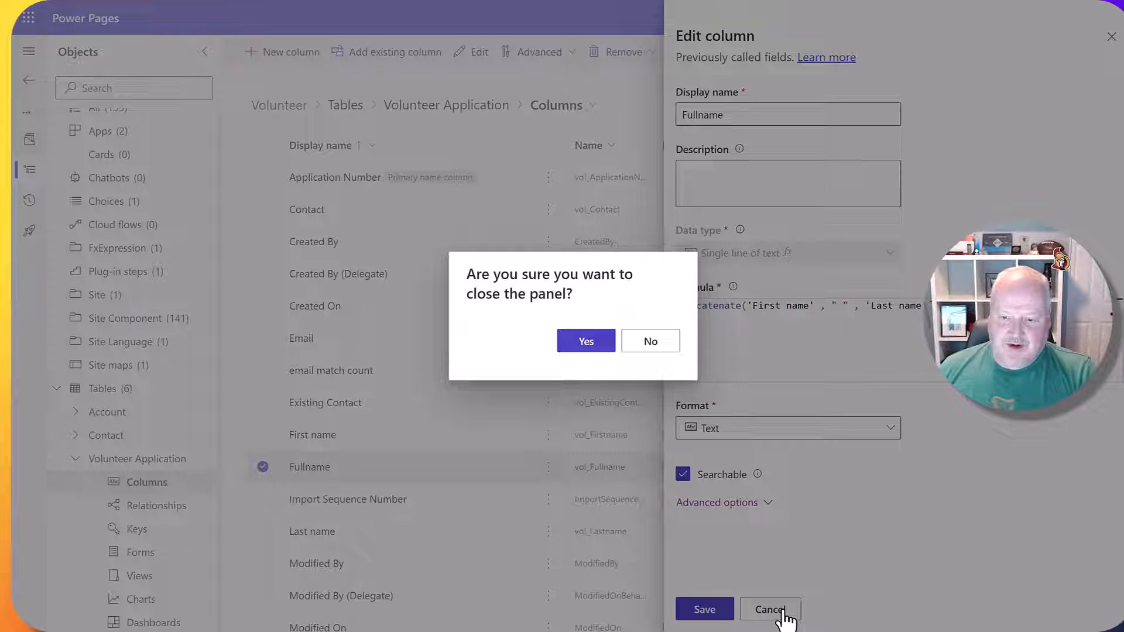
{"action": "left_click", "coordinate": [582, 342]}
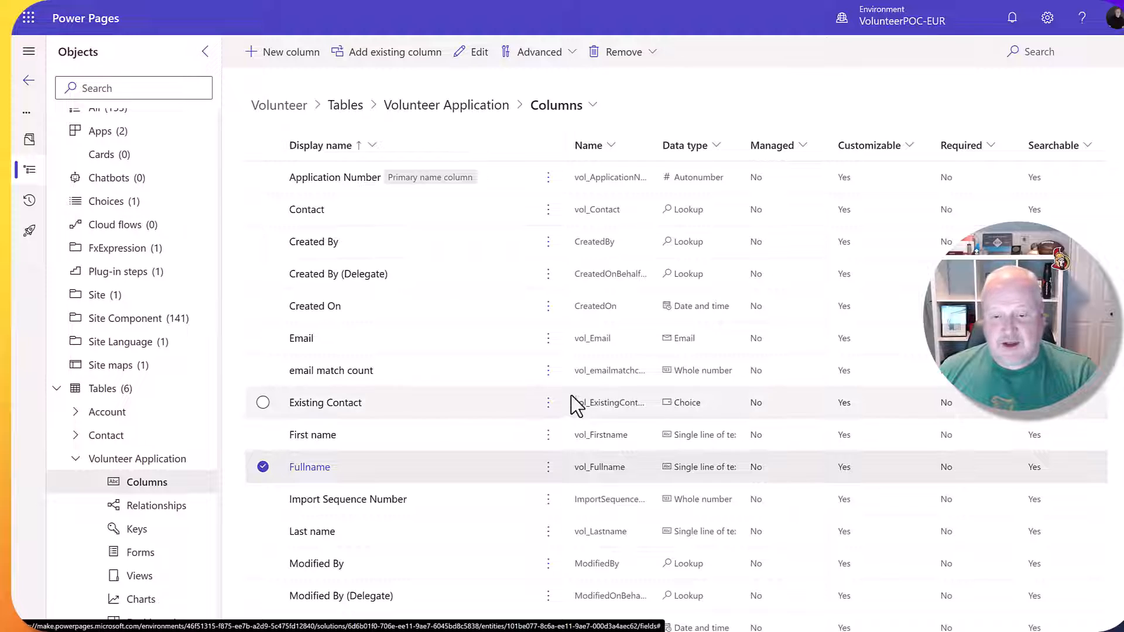
Inspect the Existing Contact column's properties and choice values, then close both panels without saving.
{"action": "left_click", "coordinate": [333, 404]}
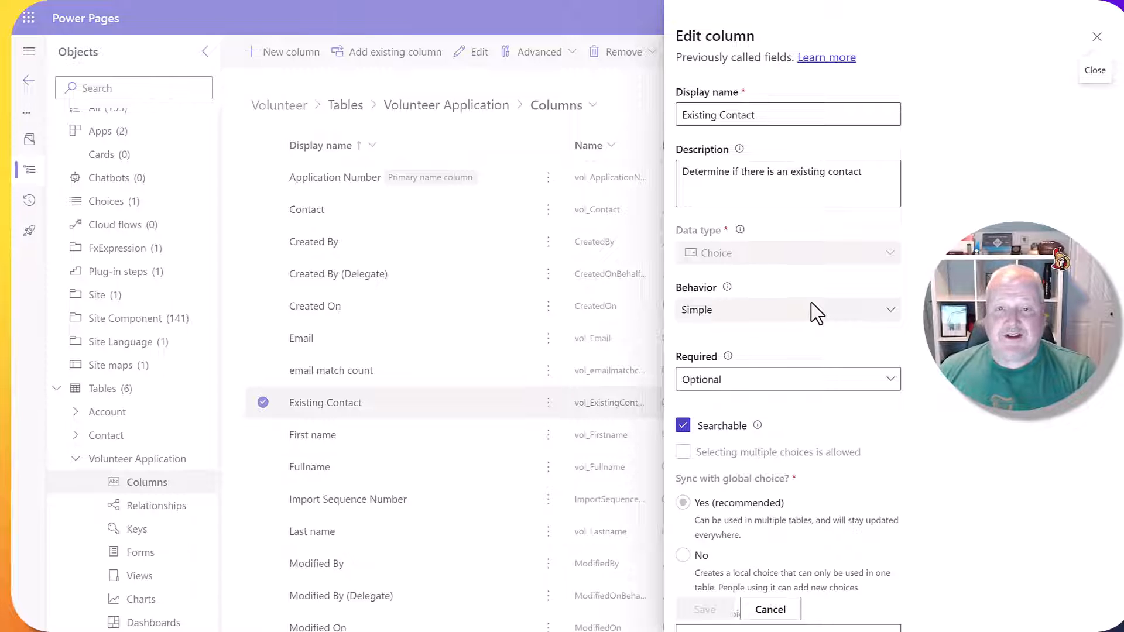
{"action": "scroll", "coordinate": [809, 300], "scroll_direction": "down", "scroll_amount": 4}
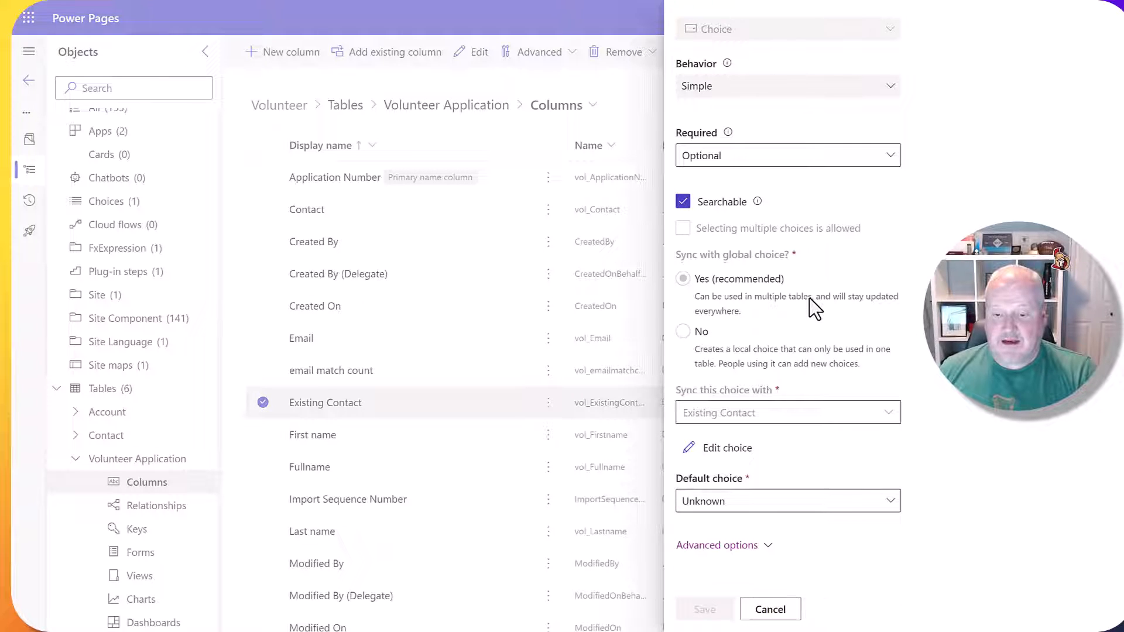
{"action": "left_click", "coordinate": [736, 452]}
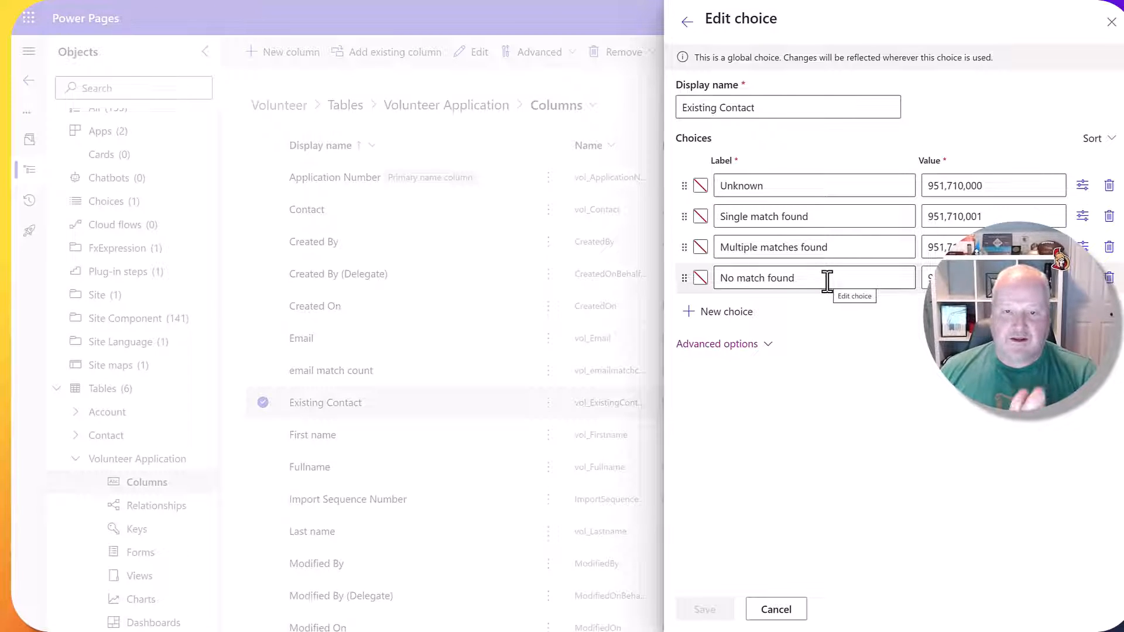
{"action": "left_click", "coordinate": [1111, 21]}
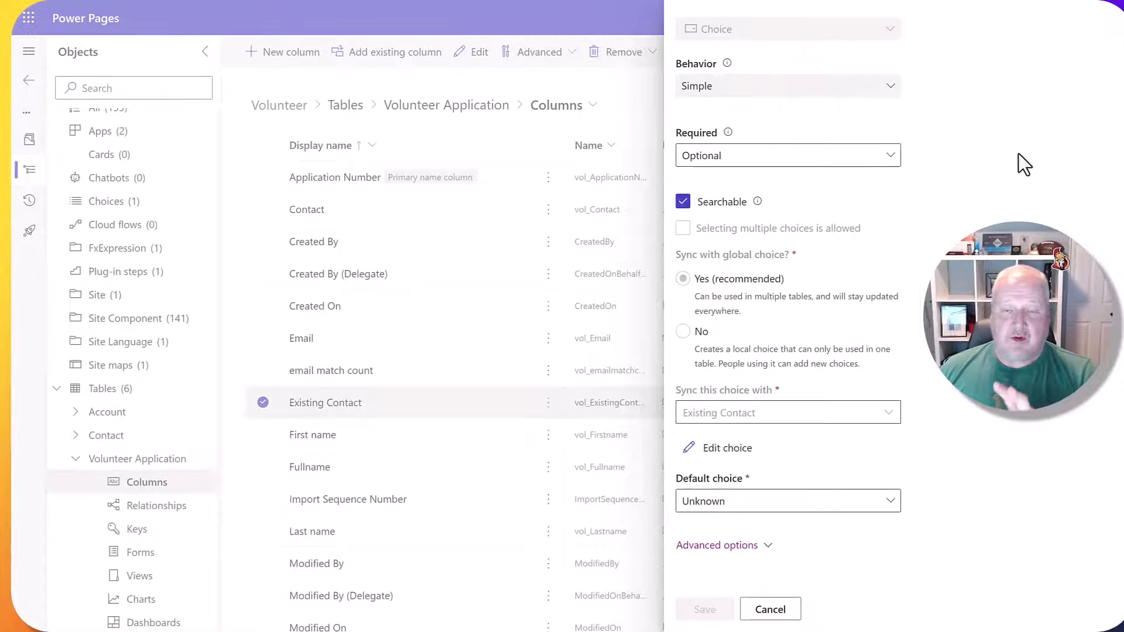
{"action": "left_click", "coordinate": [770, 609]}
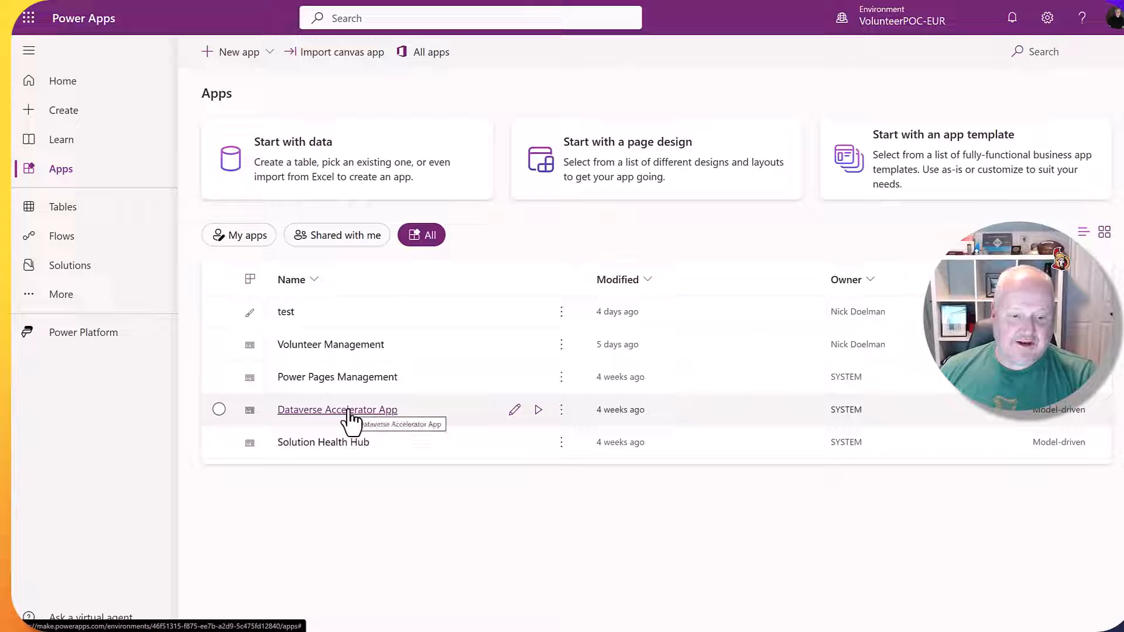
Launch the Dataverse Accelerator App, back out of a new instant plug-in, and select automated plug-in CheckEmail.
{"action": "left_click", "coordinate": [538, 415]}
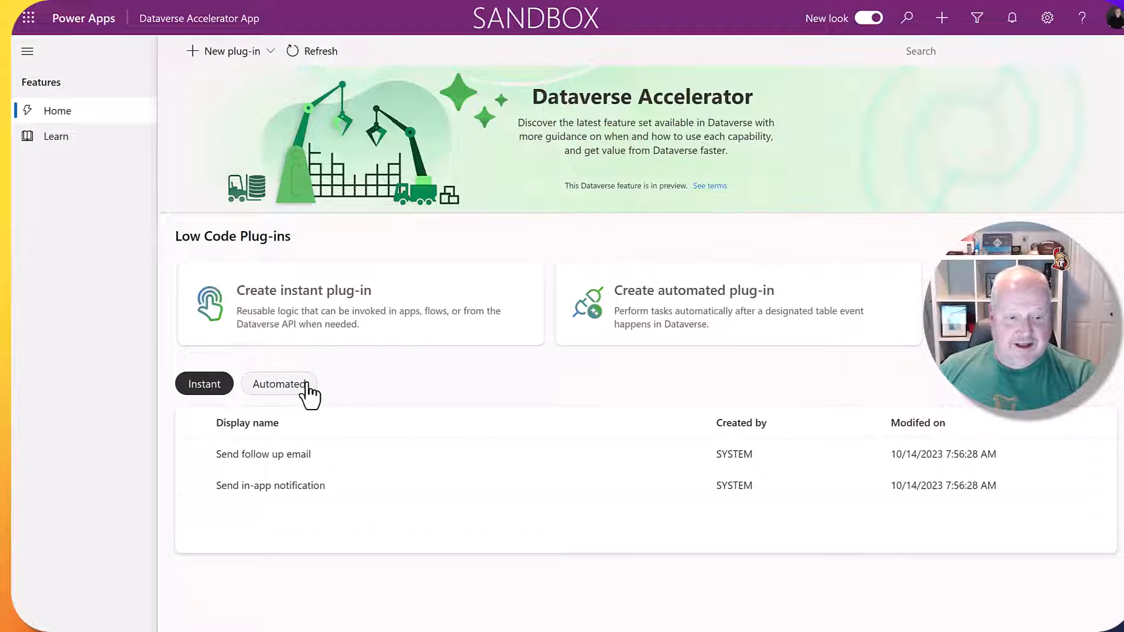
{"action": "left_click", "coordinate": [287, 387]}
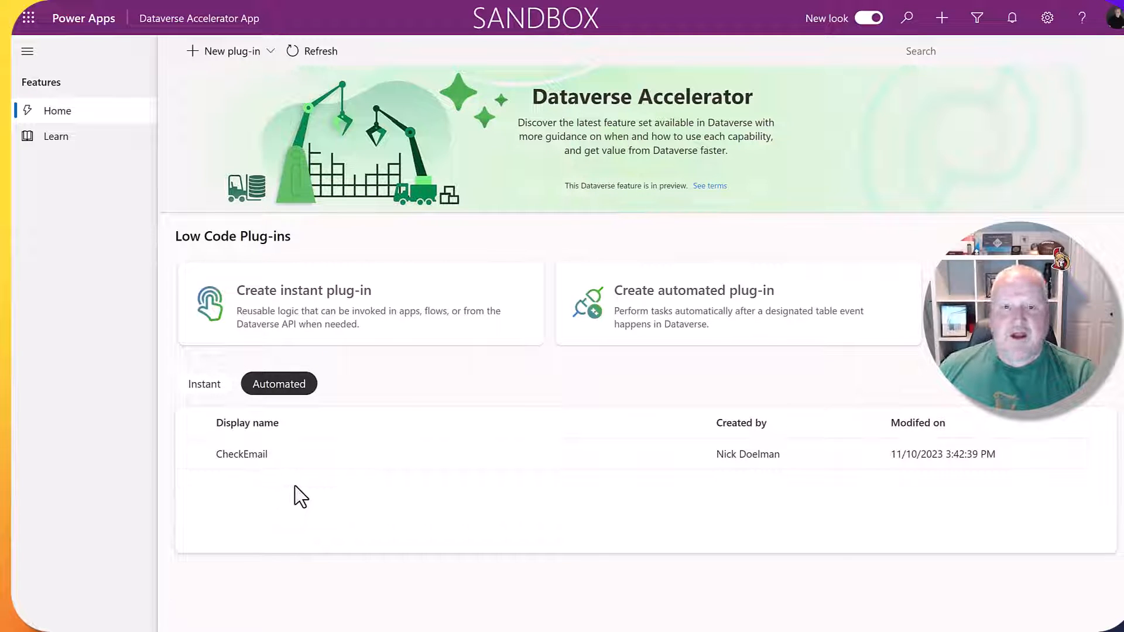
{"action": "left_click", "coordinate": [243, 53]}
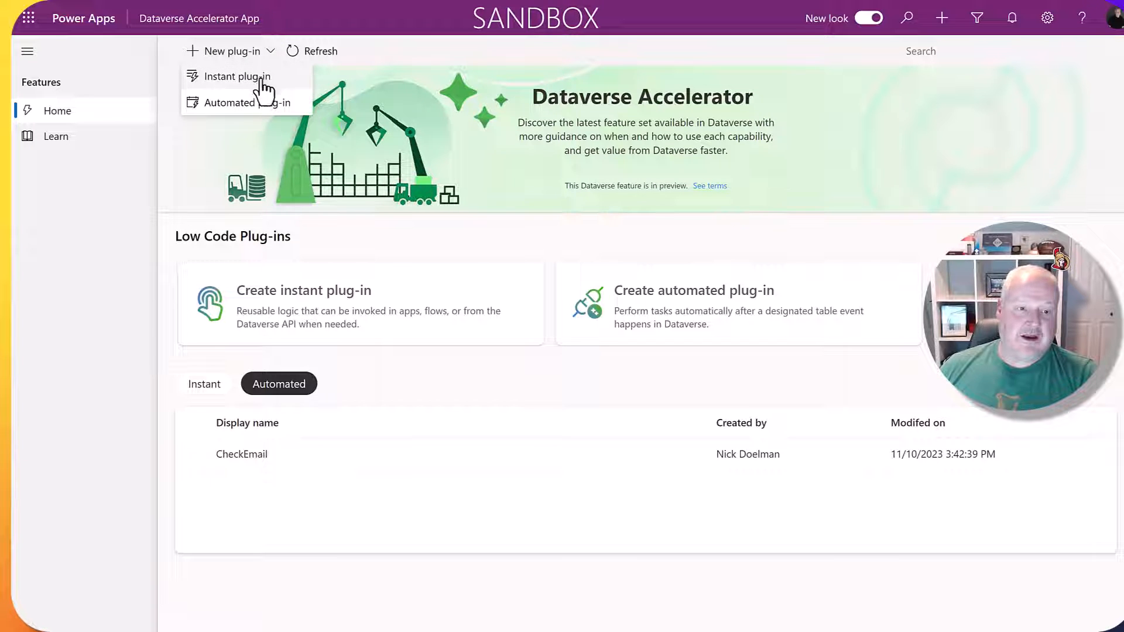
{"action": "left_click", "coordinate": [262, 78]}
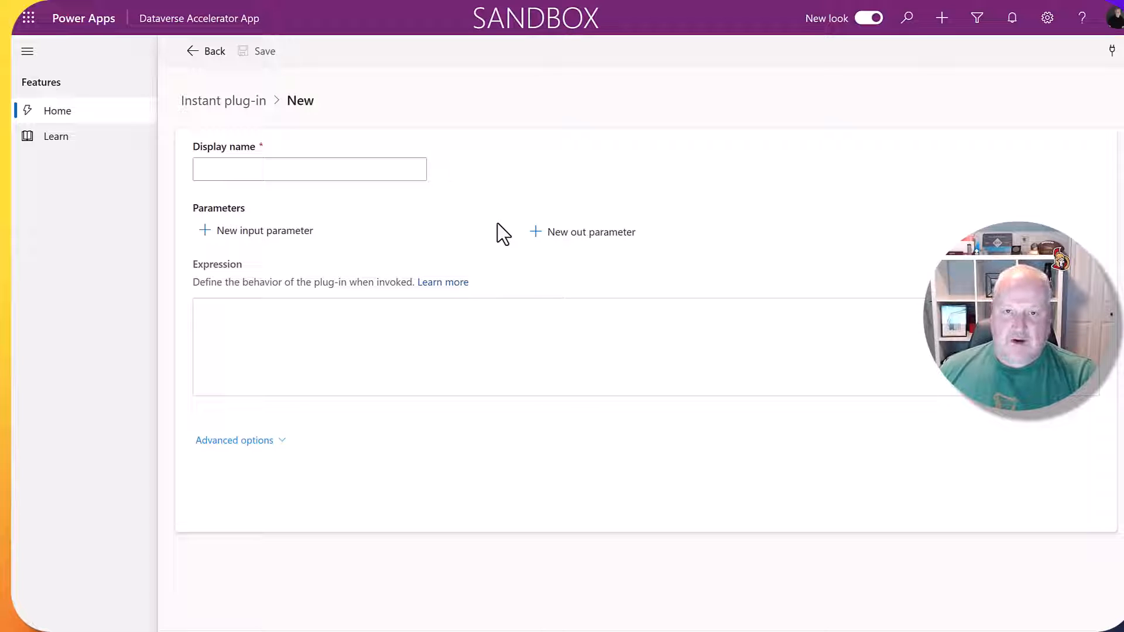
{"action": "left_click", "coordinate": [214, 54]}
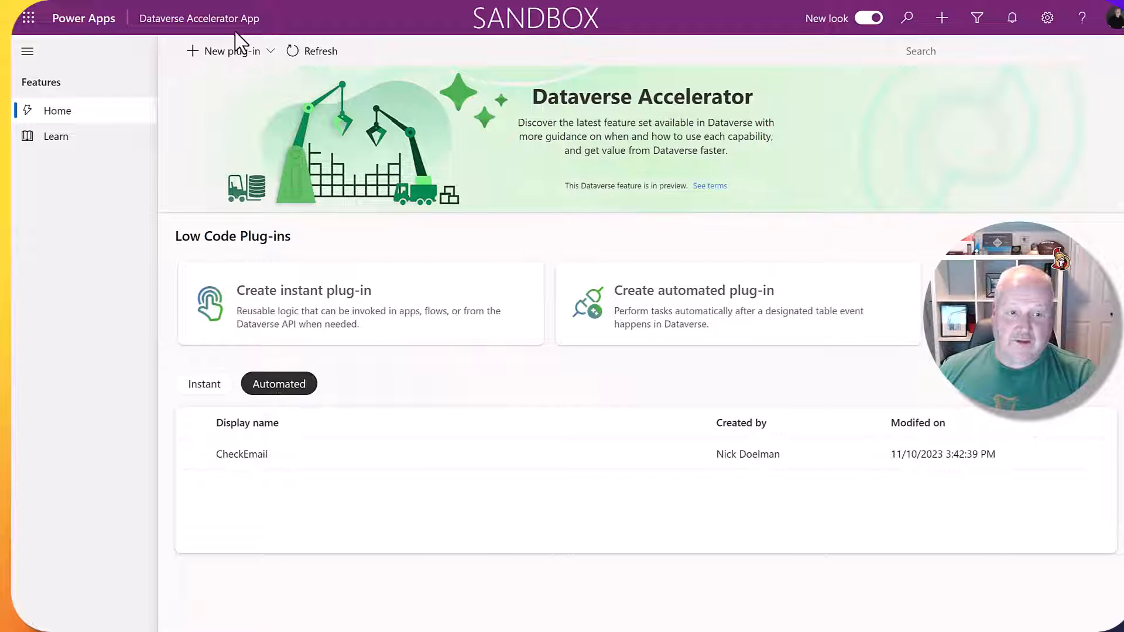
{"action": "left_click", "coordinate": [250, 455]}
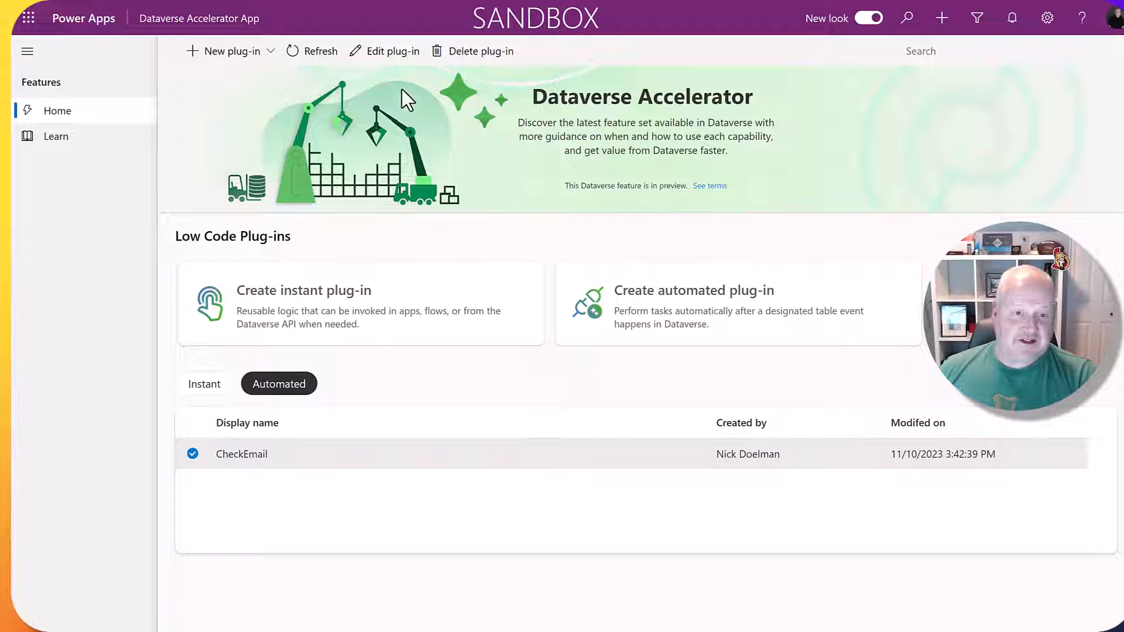
Open CheckEmail for editing and review its Switch/CountIf expression on vol_VolunteerApplication creation.
{"action": "left_click", "coordinate": [391, 51]}
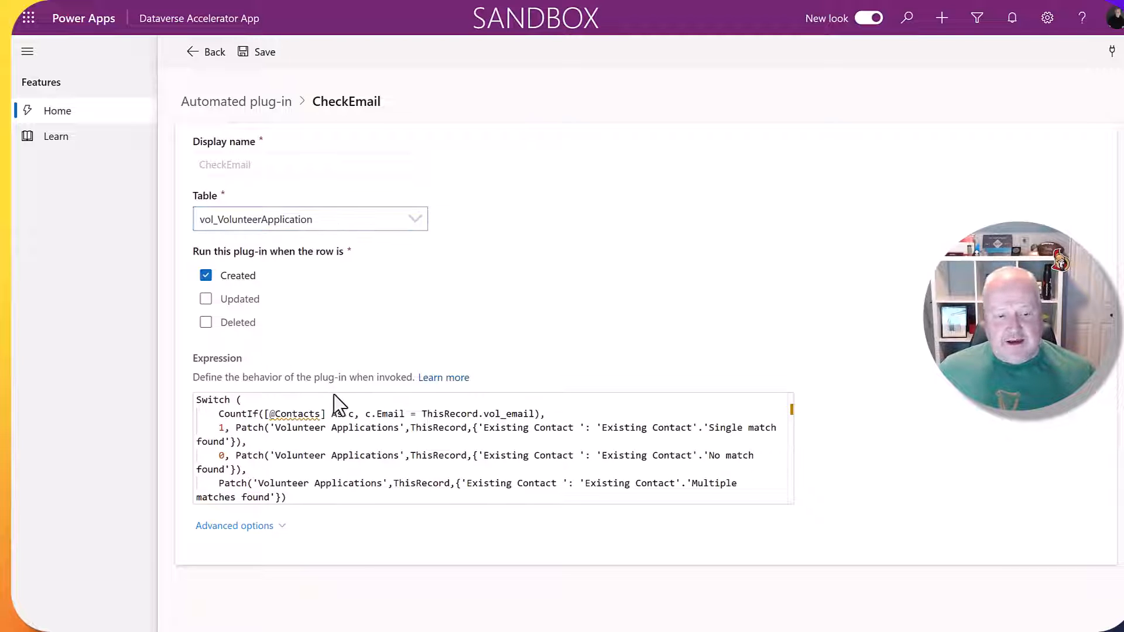
{"action": "scroll", "coordinate": [333, 396], "scroll_direction": "down", "scroll_amount": 1}
{"action": "scroll", "coordinate": [332, 395], "scroll_direction": "up", "scroll_amount": 1}
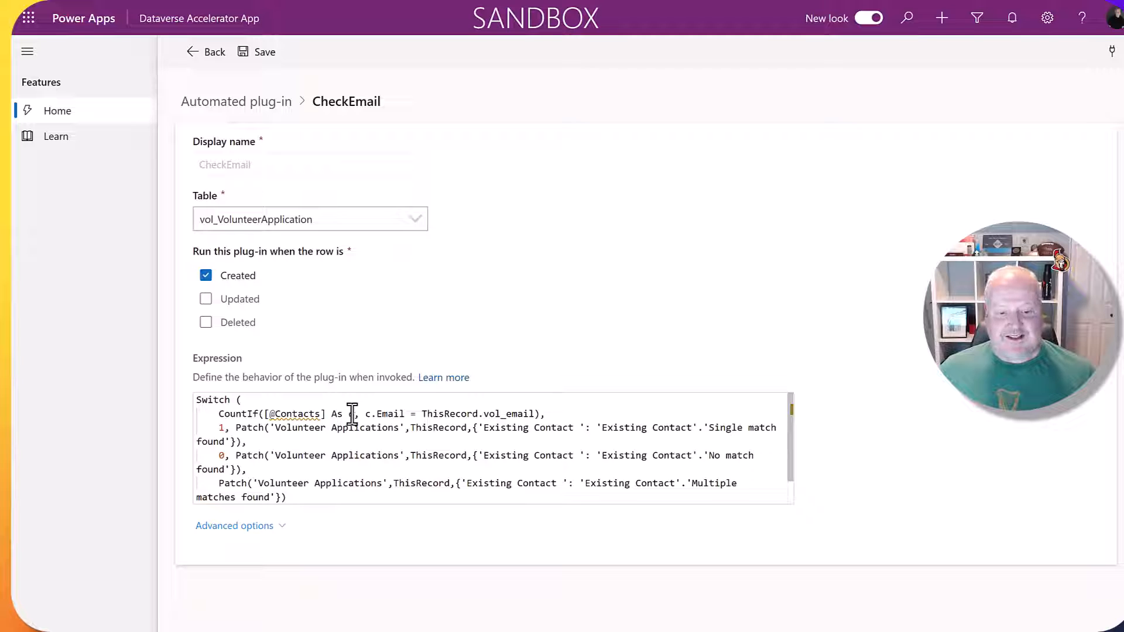
{"action": "left_click_drag", "start_coordinate": [354, 414], "coordinate": [262, 403]}
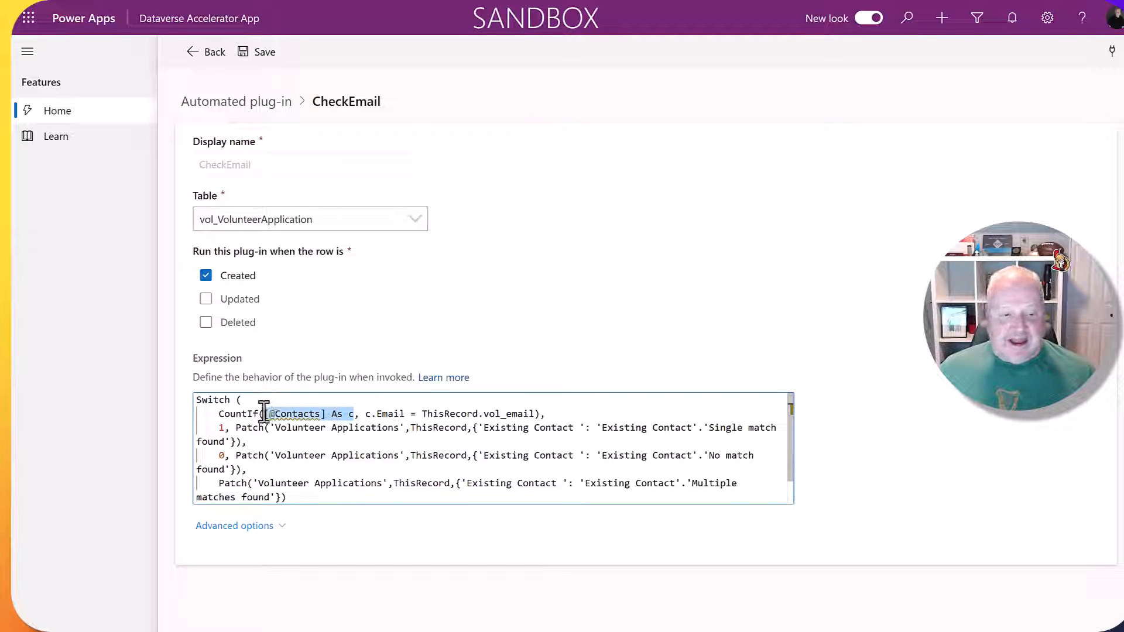
{"action": "left_click_drag", "start_coordinate": [421, 414], "coordinate": [478, 414]}
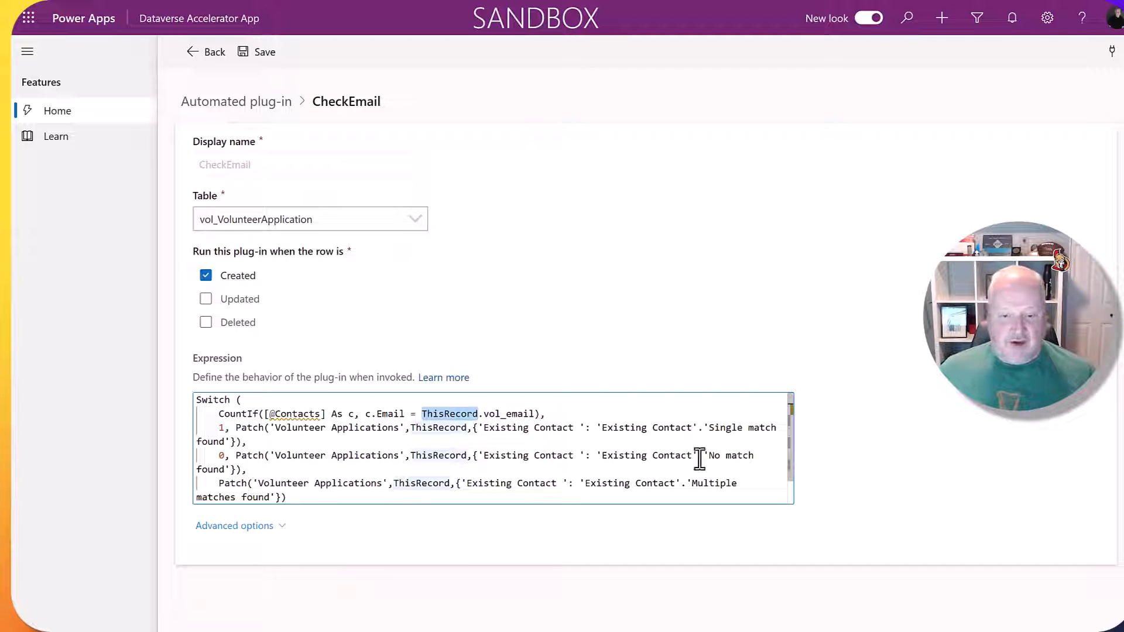
{"action": "scroll", "coordinate": [269, 472], "scroll_direction": "down", "scroll_amount": 2}
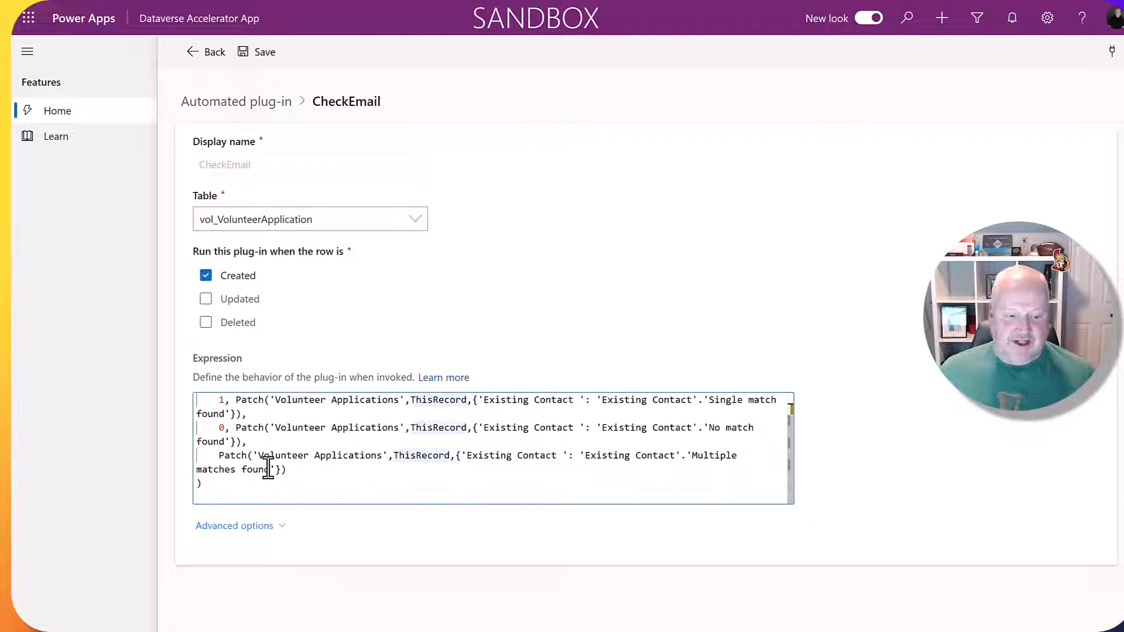
{"action": "scroll", "coordinate": [268, 468], "scroll_direction": "up", "scroll_amount": 2}
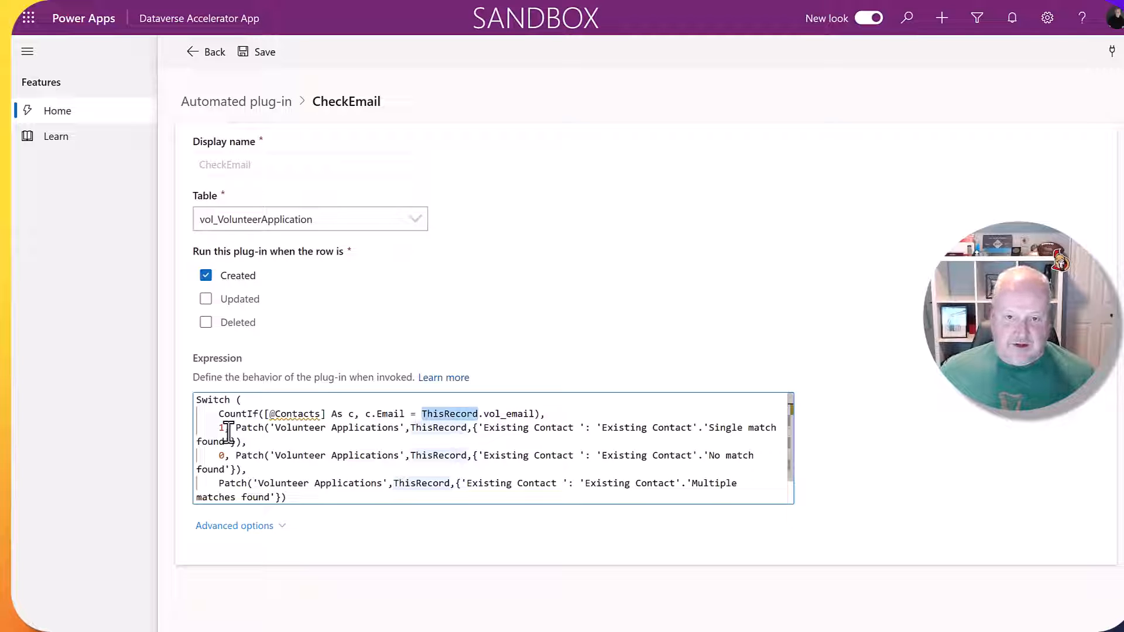
{"action": "mouse_move", "coordinate": [298, 415]}
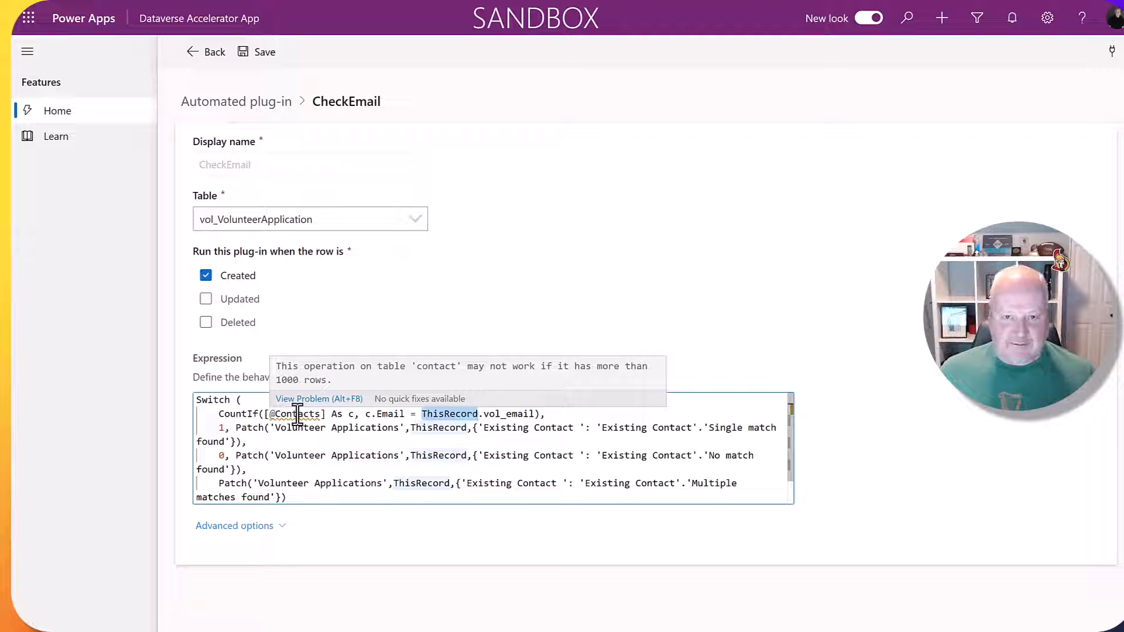
{"action": "scroll", "coordinate": [301, 427], "scroll_direction": "down", "scroll_amount": 1}
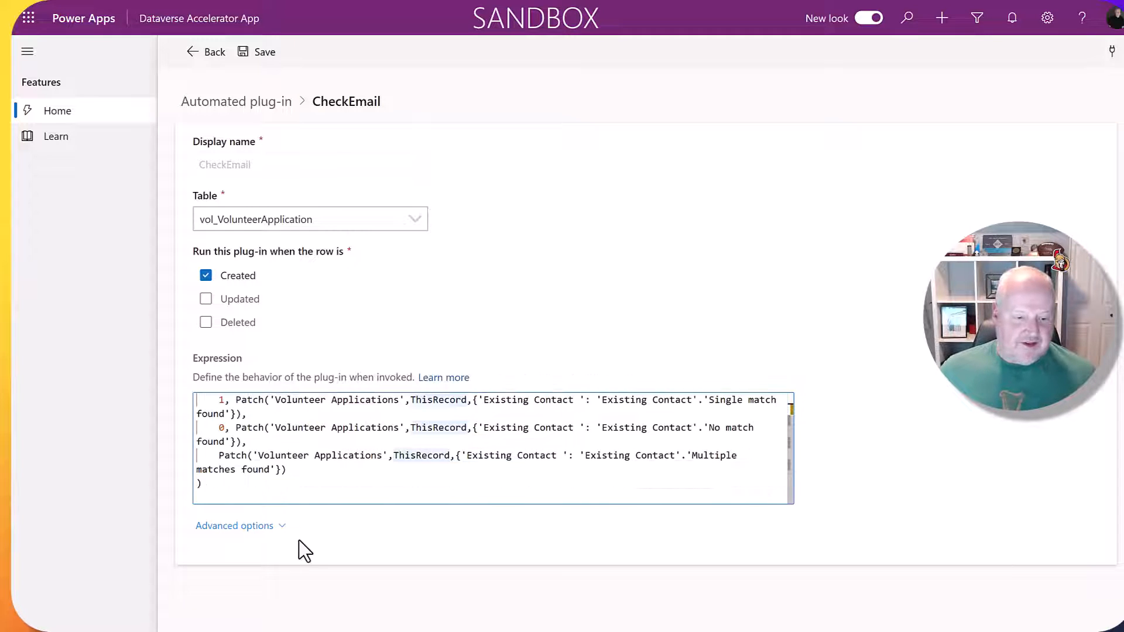
Review CheckEmail's advanced run-timing options and connection references, then save the plug-in.
{"action": "left_click", "coordinate": [293, 527]}
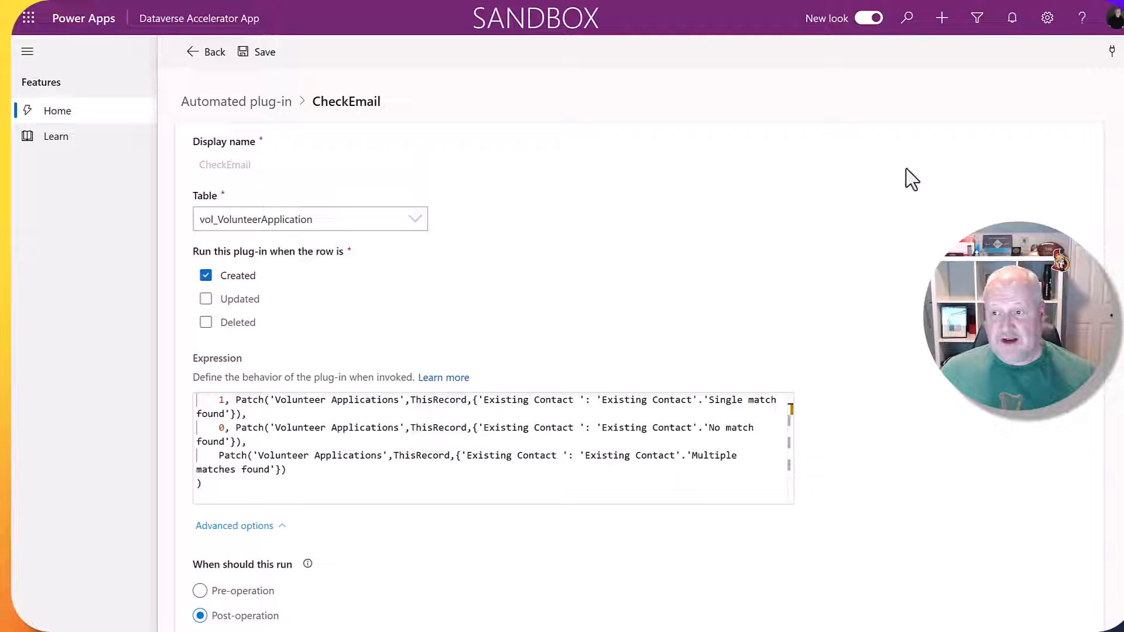
{"action": "left_click", "coordinate": [1112, 52]}
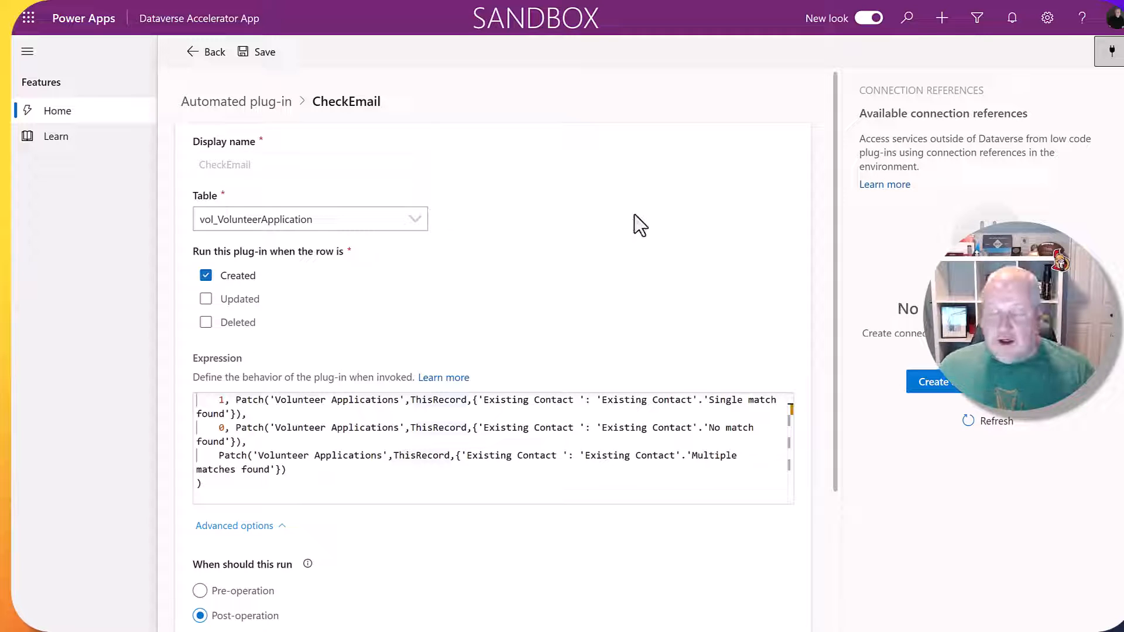
{"action": "left_click", "coordinate": [261, 52]}
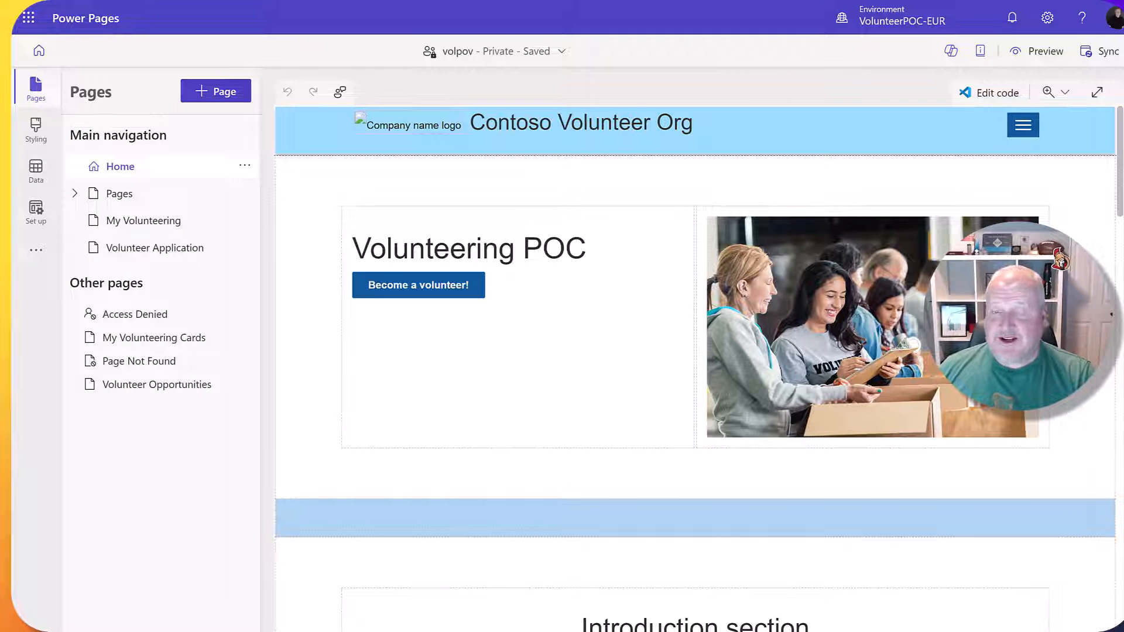
Open the Data workspace, check the target solution, and show the Volunteer Application table's forms.
{"action": "left_click", "coordinate": [39, 178]}
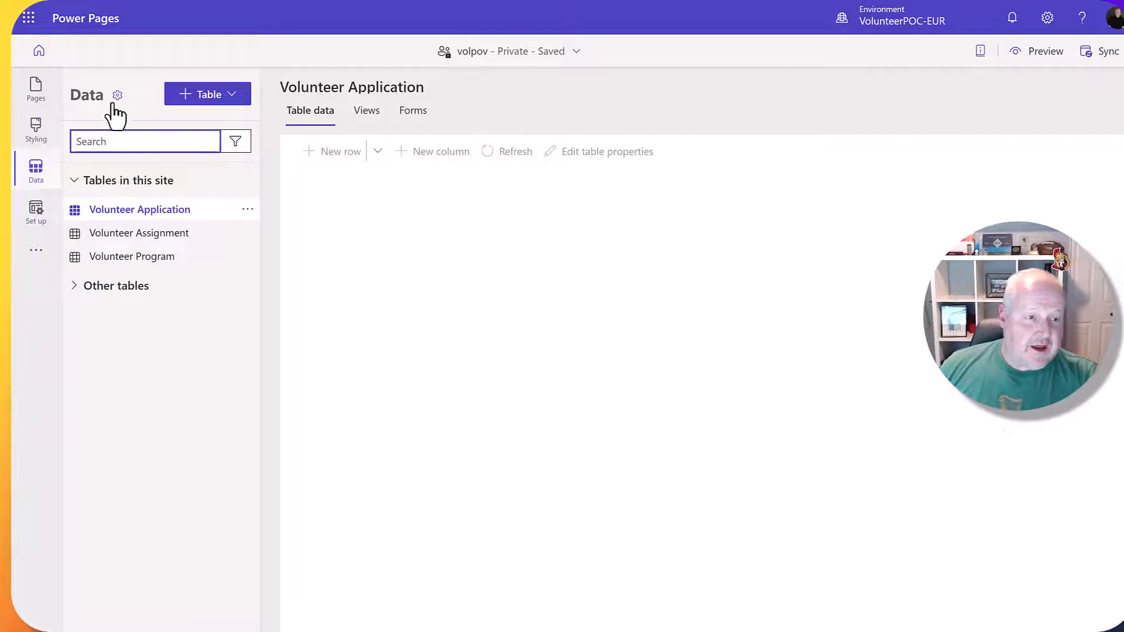
{"action": "left_click", "coordinate": [116, 96]}
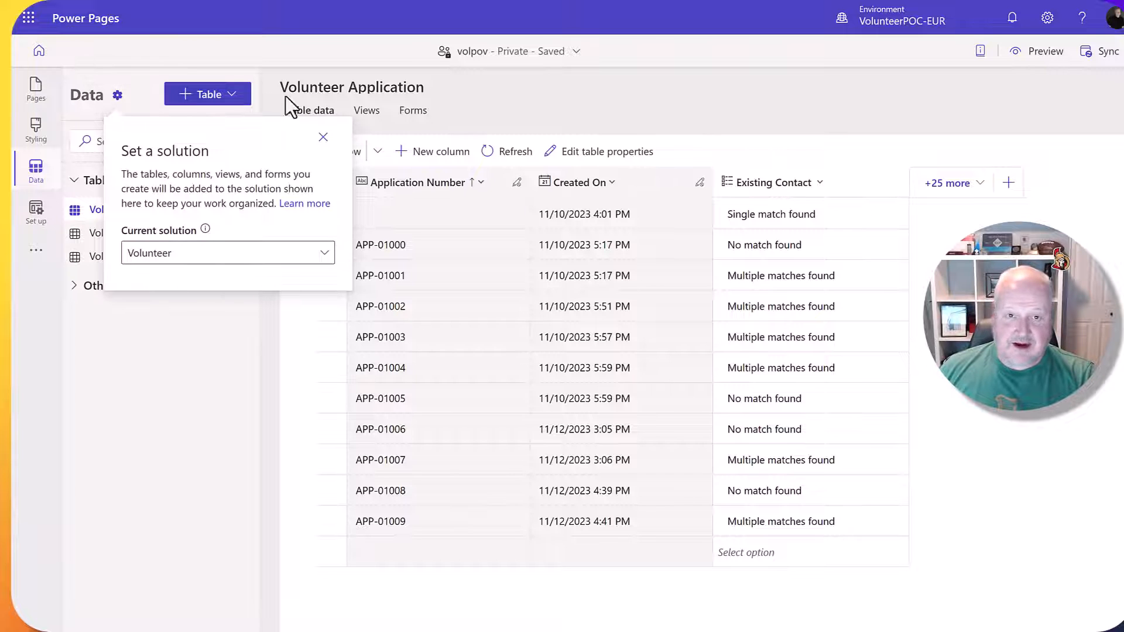
{"action": "left_click", "coordinate": [176, 357]}
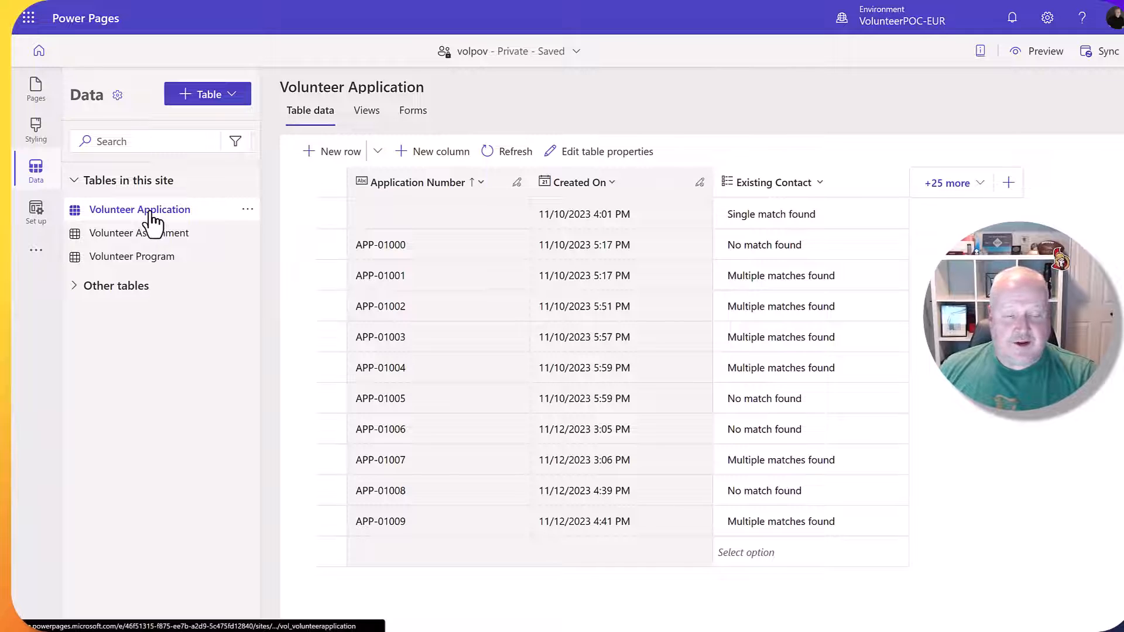
{"action": "left_click", "coordinate": [415, 114]}
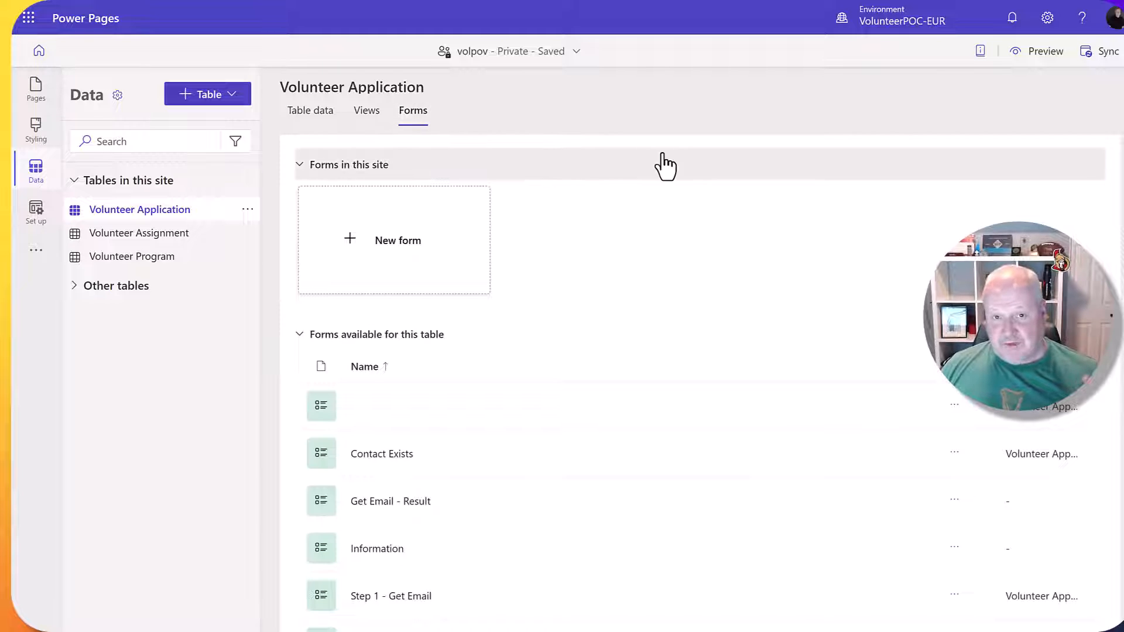
Open the Step 1 - Get Email form, then the Contact Exists form, from Volunteer Application's forms.
{"action": "scroll", "coordinate": [620, 193], "scroll_direction": "down", "scroll_amount": 2}
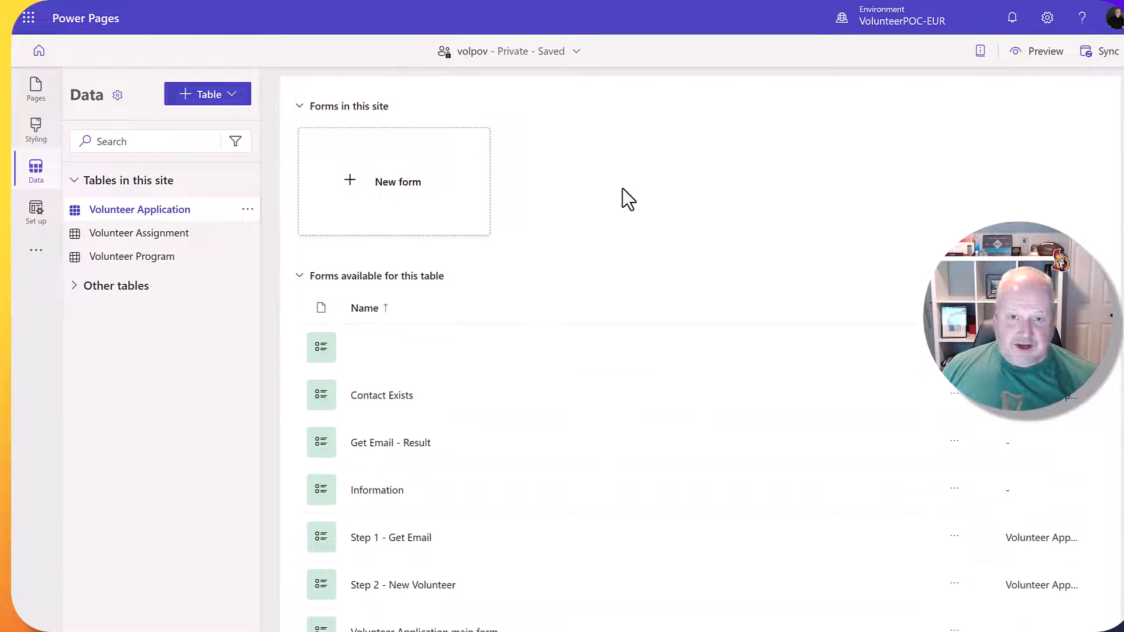
{"action": "scroll", "coordinate": [620, 188], "scroll_direction": "down", "scroll_amount": 1}
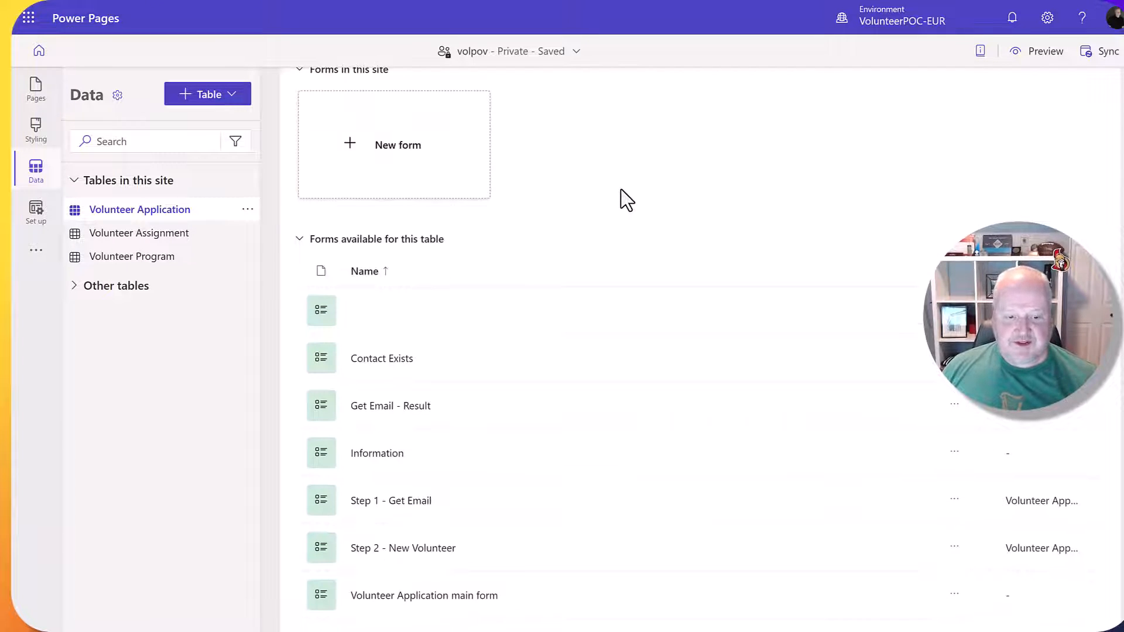
{"action": "left_click", "coordinate": [406, 502]}
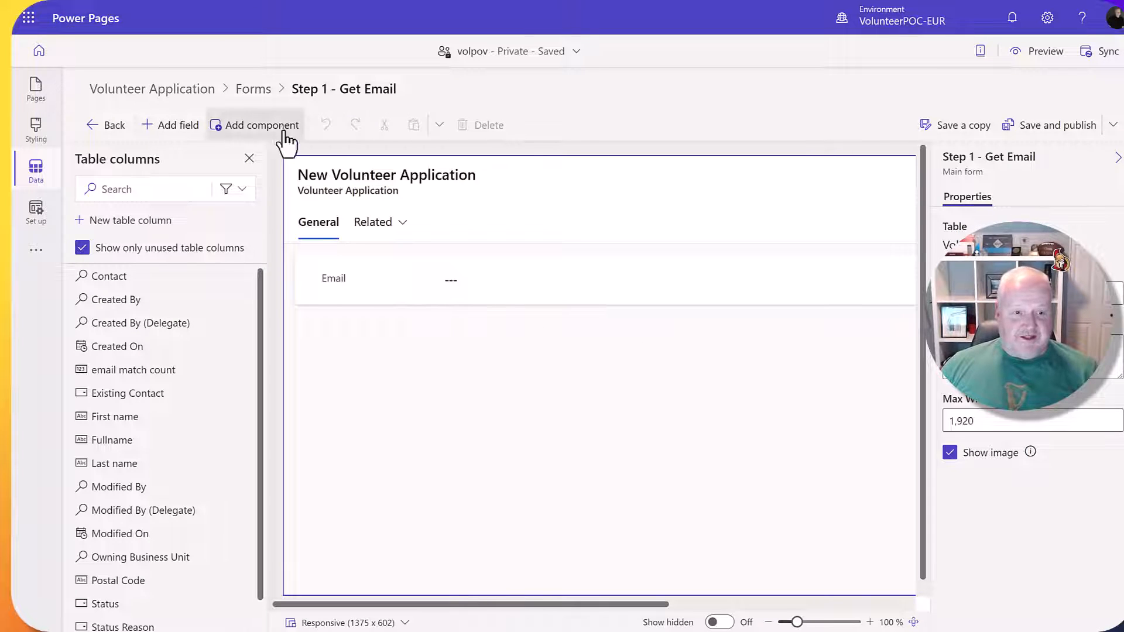
{"action": "left_click", "coordinate": [253, 89]}
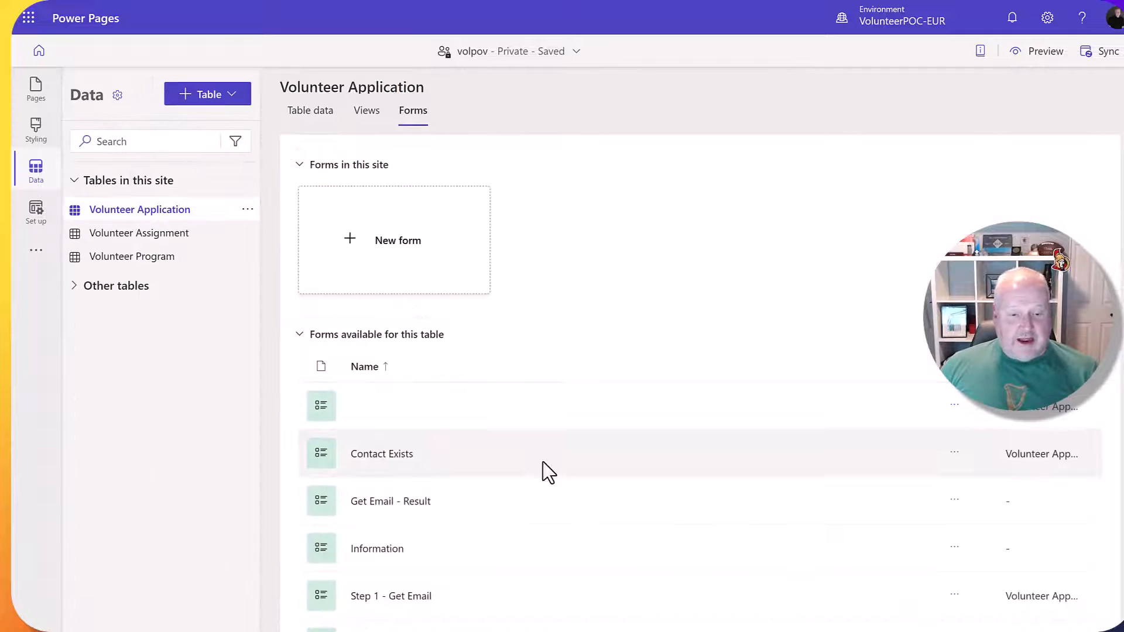
{"action": "scroll", "coordinate": [542, 465], "scroll_direction": "down", "scroll_amount": 2}
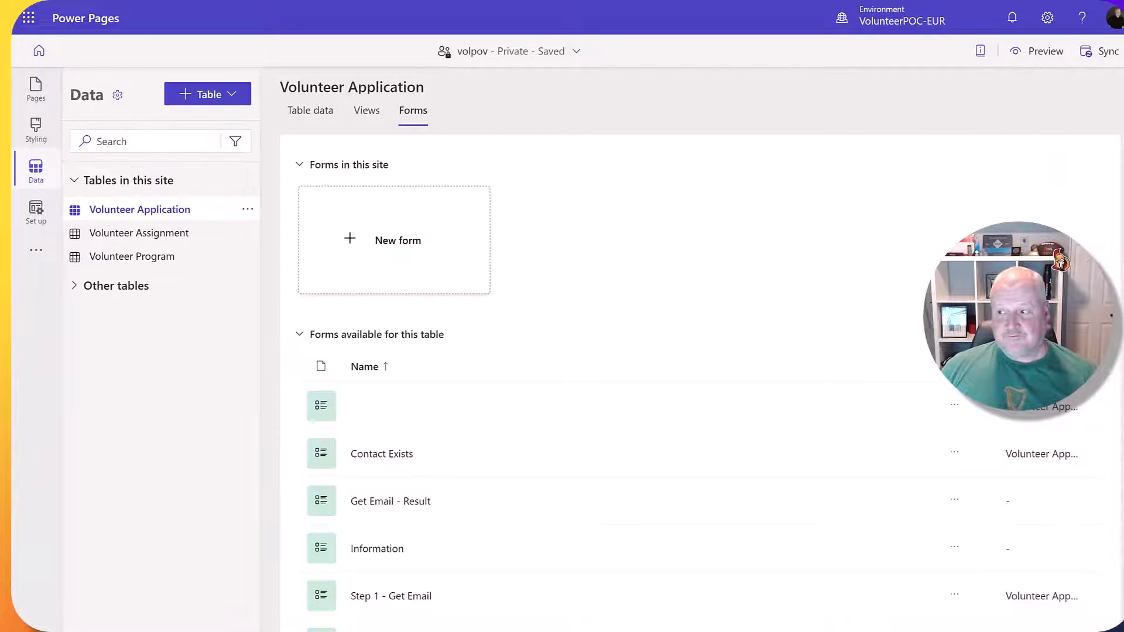
{"action": "scroll", "coordinate": [615, 234], "scroll_direction": "down", "scroll_amount": 2}
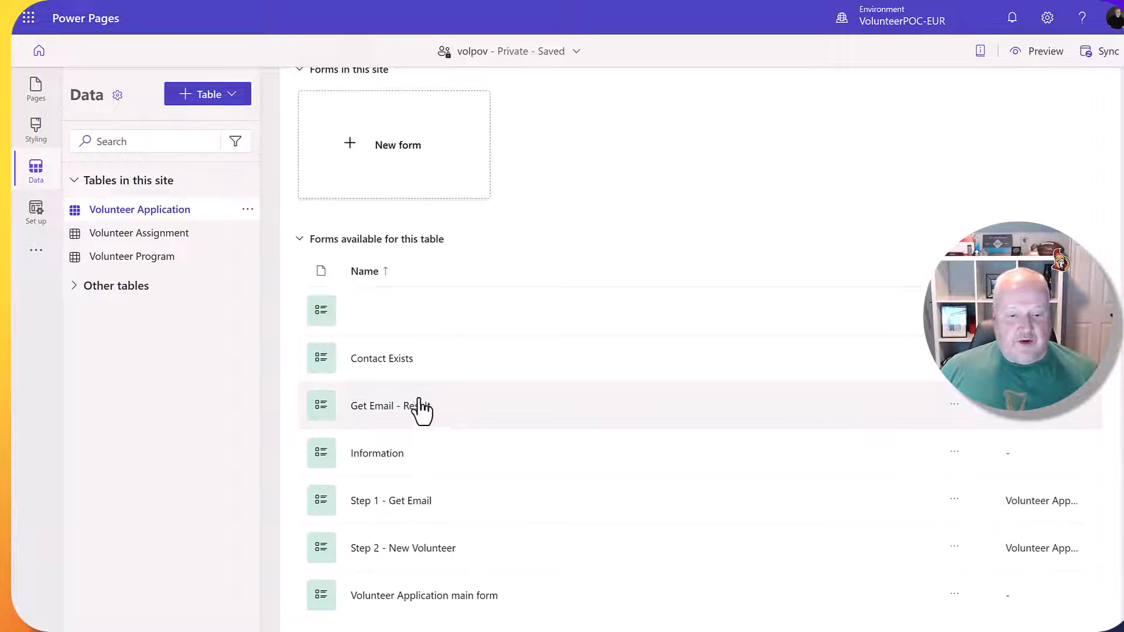
{"action": "left_click", "coordinate": [385, 361]}
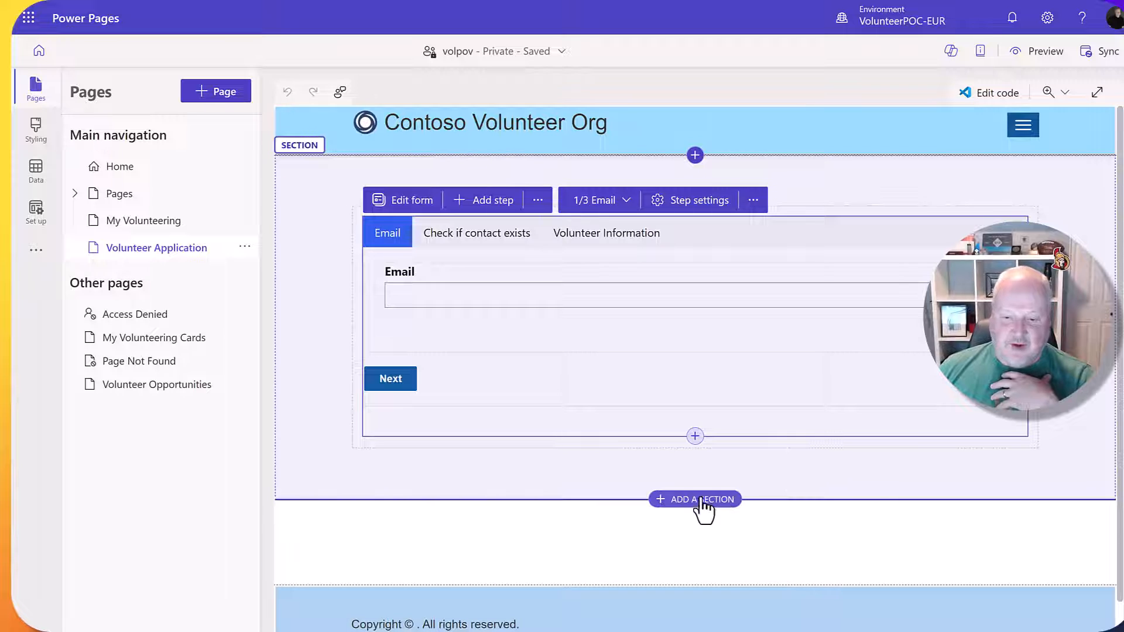
{"action": "left_click", "coordinate": [700, 499]}
{"action": "scroll", "coordinate": [770, 494], "scroll_direction": "down", "scroll_amount": 1}
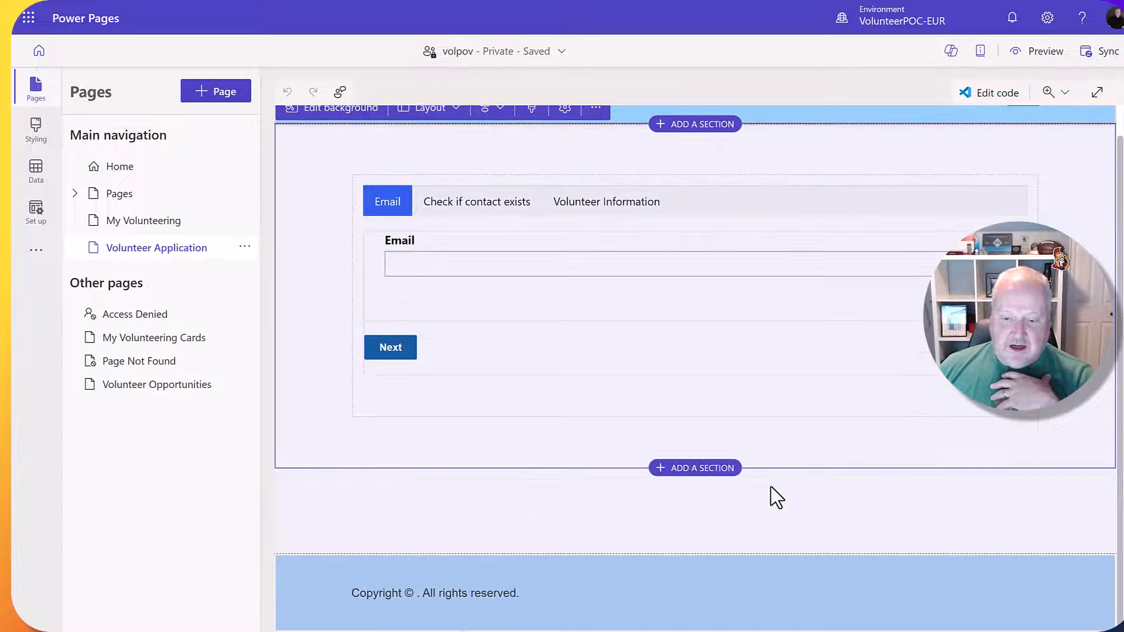
{"action": "left_click", "coordinate": [700, 471]}
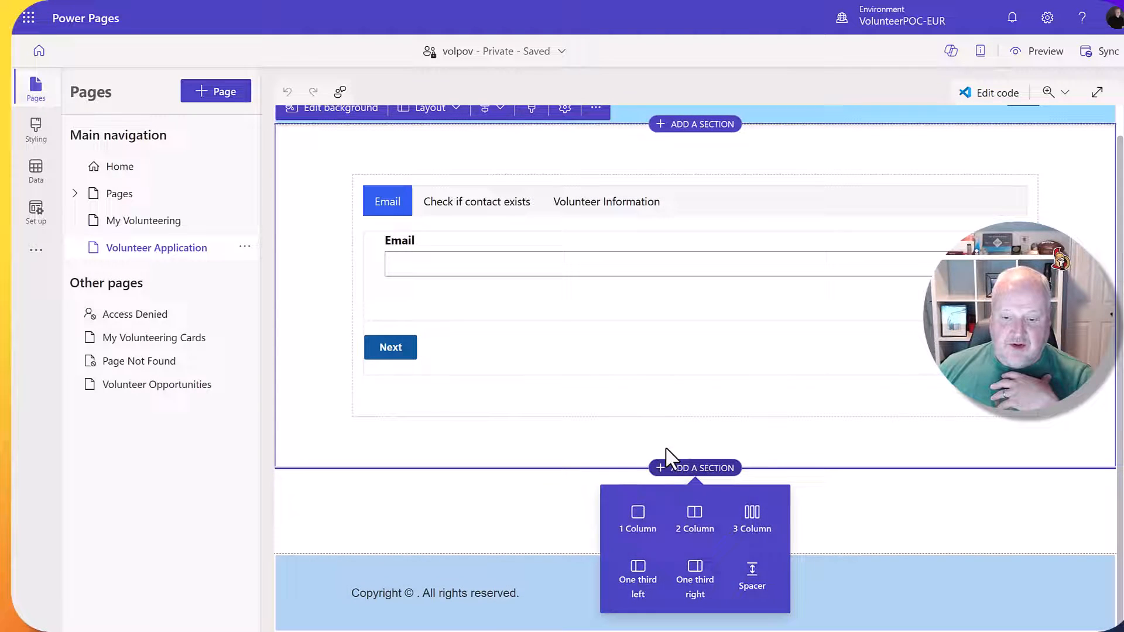
{"action": "left_click", "coordinate": [636, 518]}
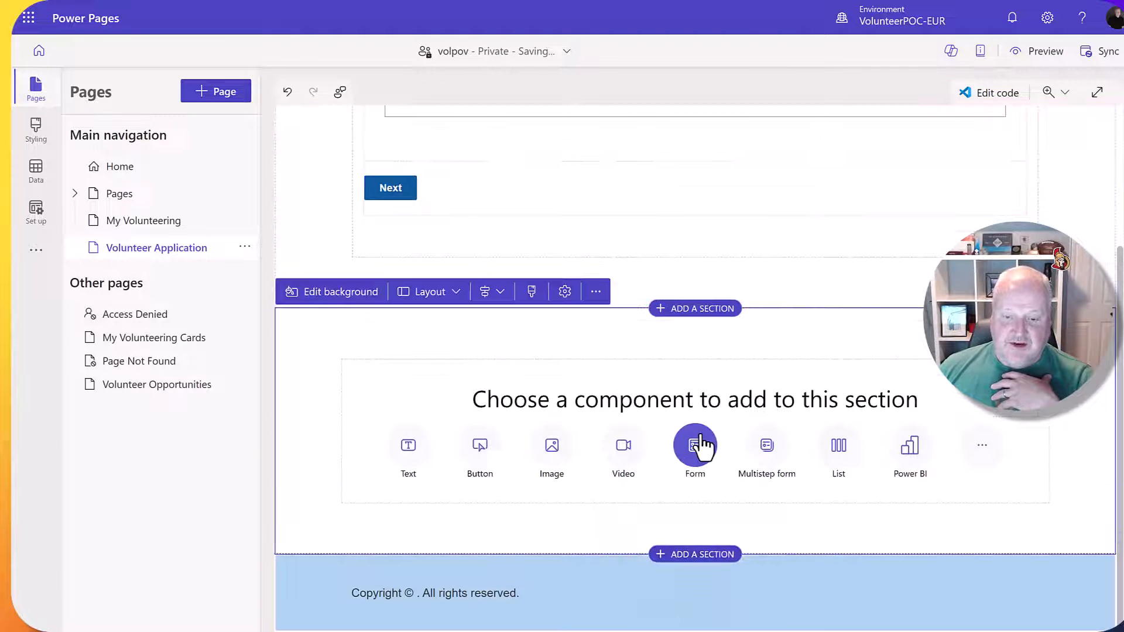
{"action": "left_click", "coordinate": [764, 451]}
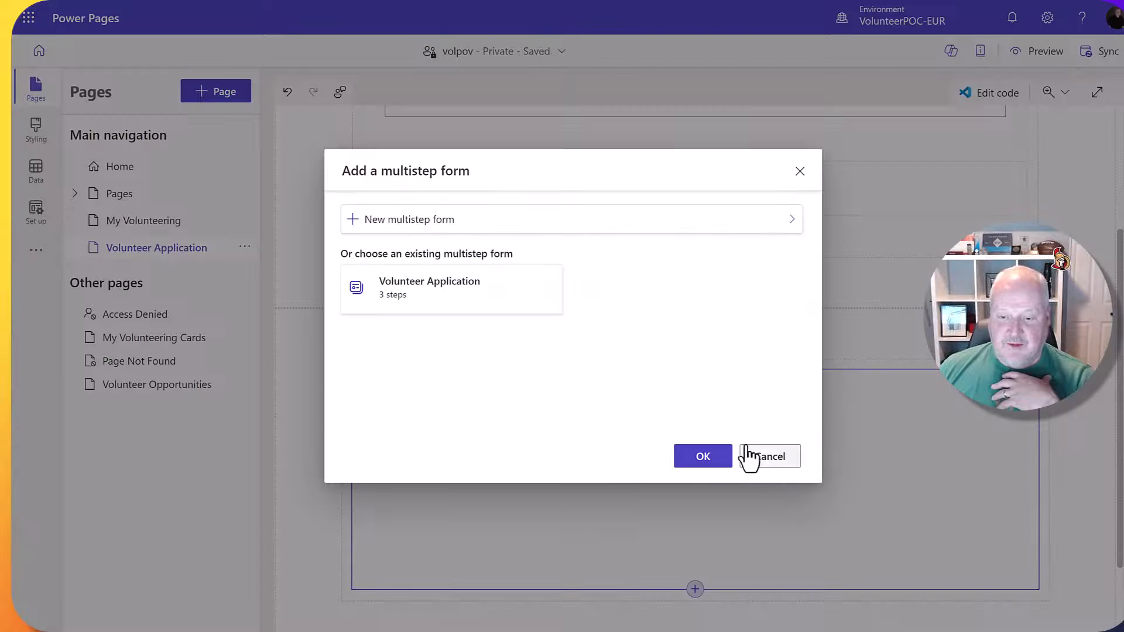
{"action": "left_click", "coordinate": [441, 221]}
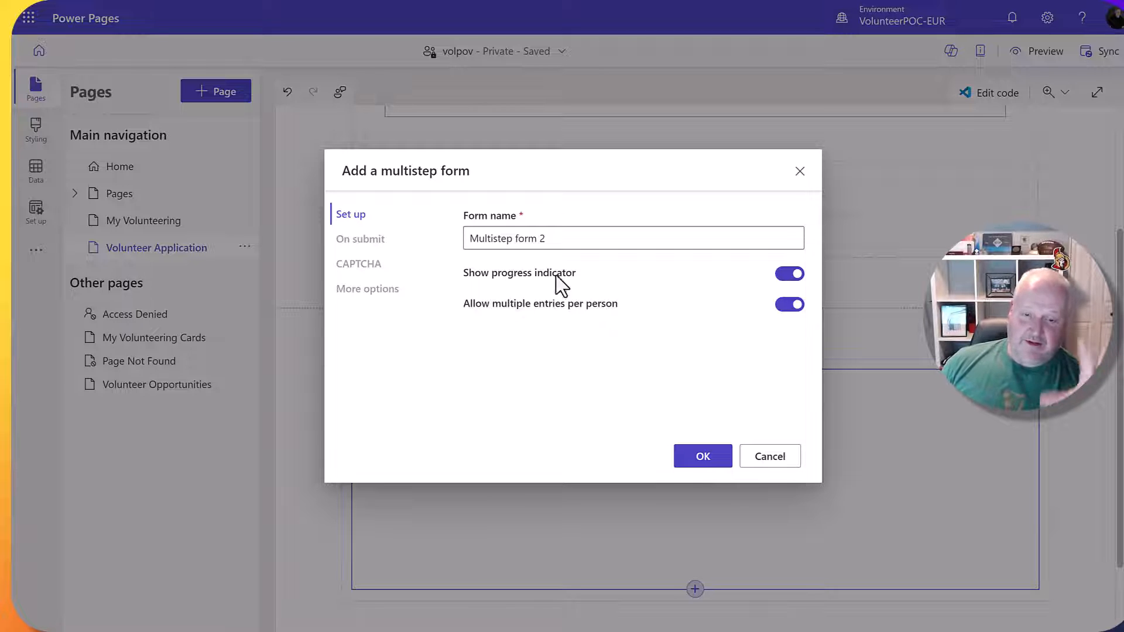
{"action": "left_click", "coordinate": [780, 464]}
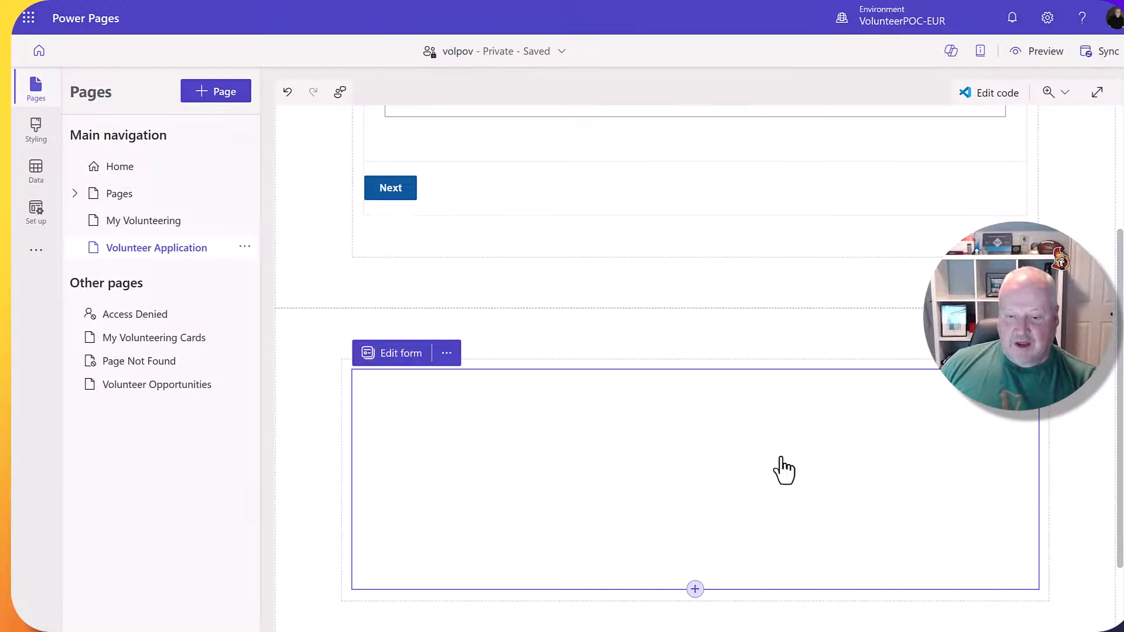
{"action": "left_click", "coordinate": [868, 416]}
{"action": "key", "text": "Delete"}
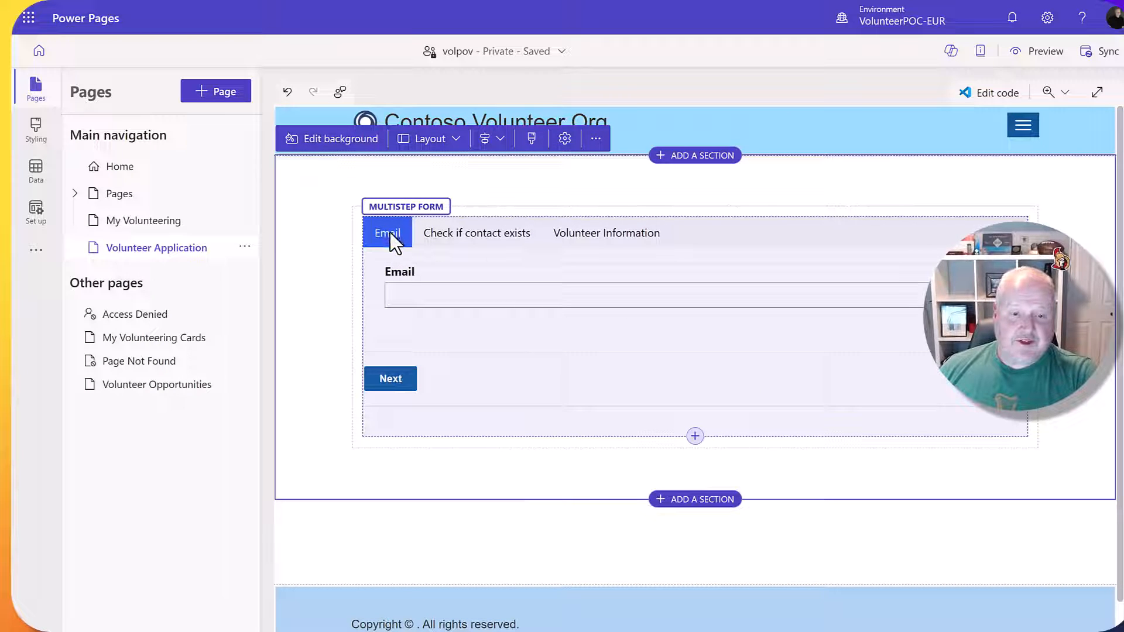
Review the Email step's settings and More options without changes, then list the form's three steps.
{"action": "left_click", "coordinate": [410, 246]}
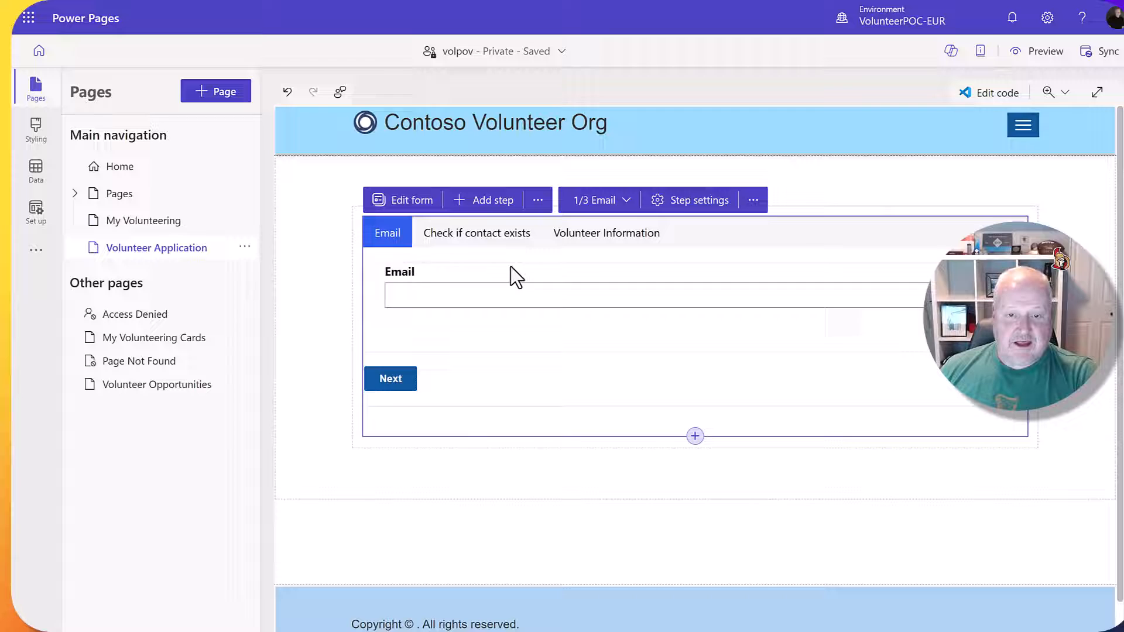
{"action": "left_click", "coordinate": [677, 201]}
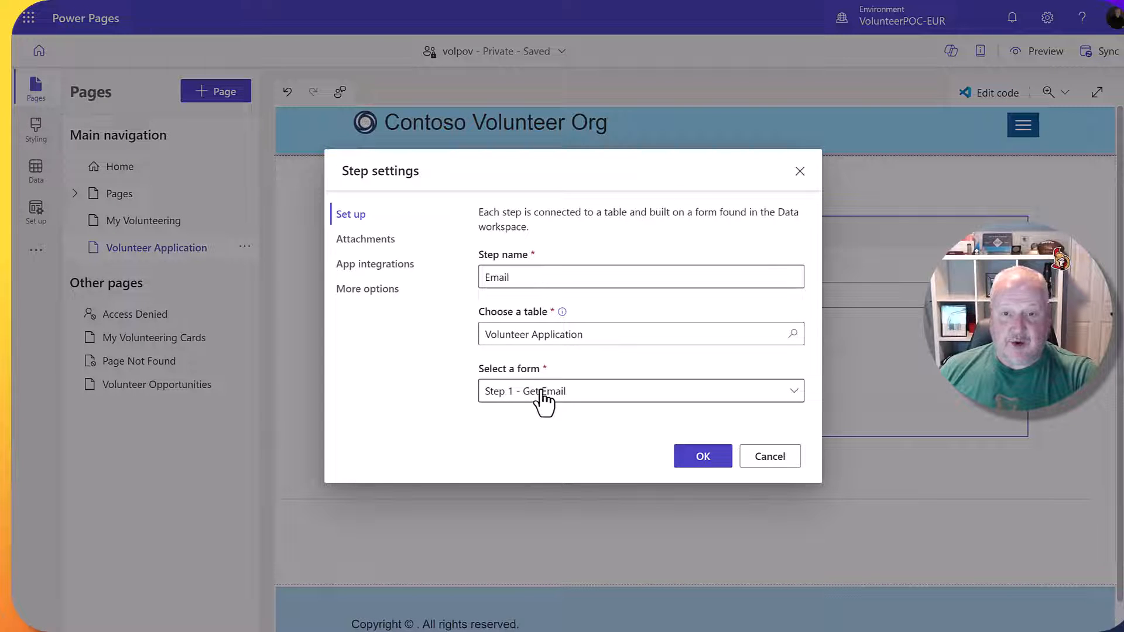
{"action": "left_click", "coordinate": [386, 291]}
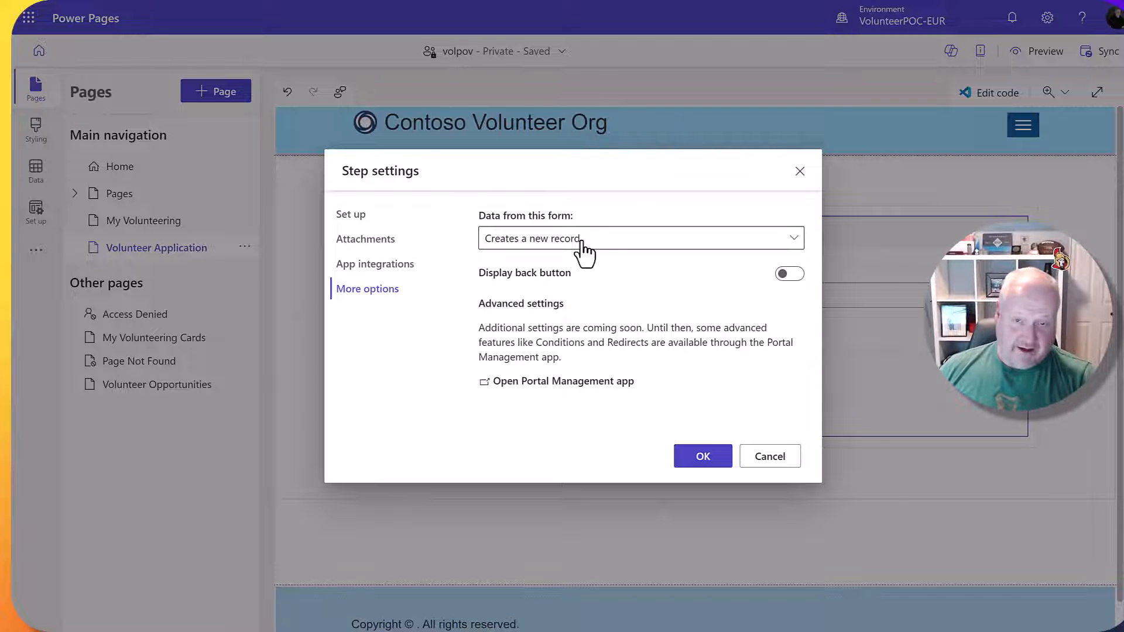
{"action": "left_click", "coordinate": [768, 457]}
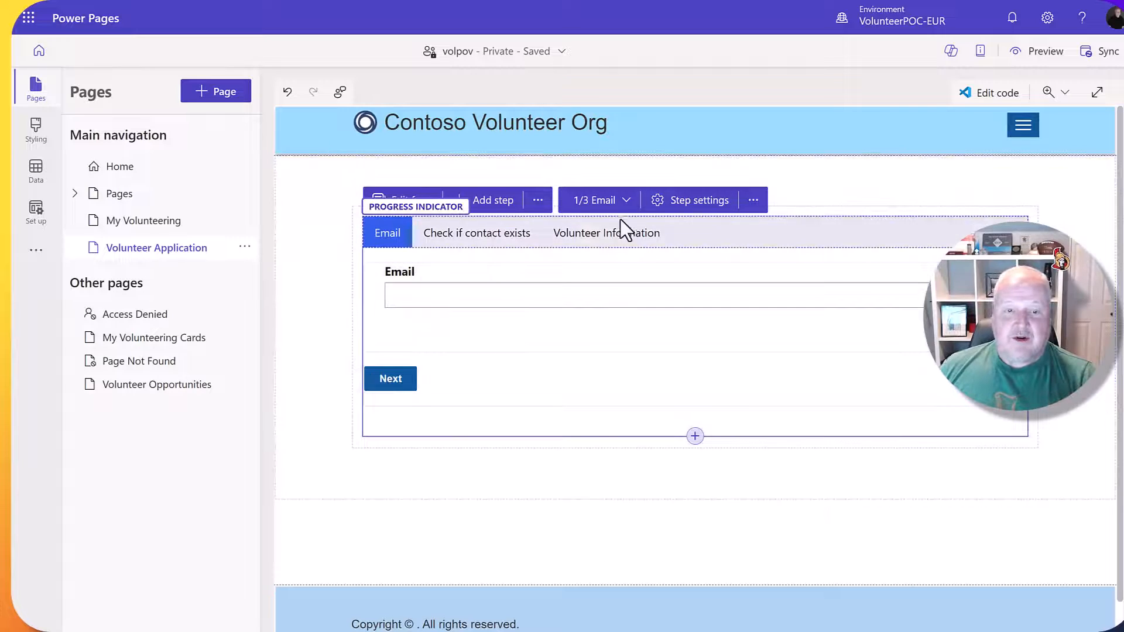
{"action": "left_click", "coordinate": [688, 205]}
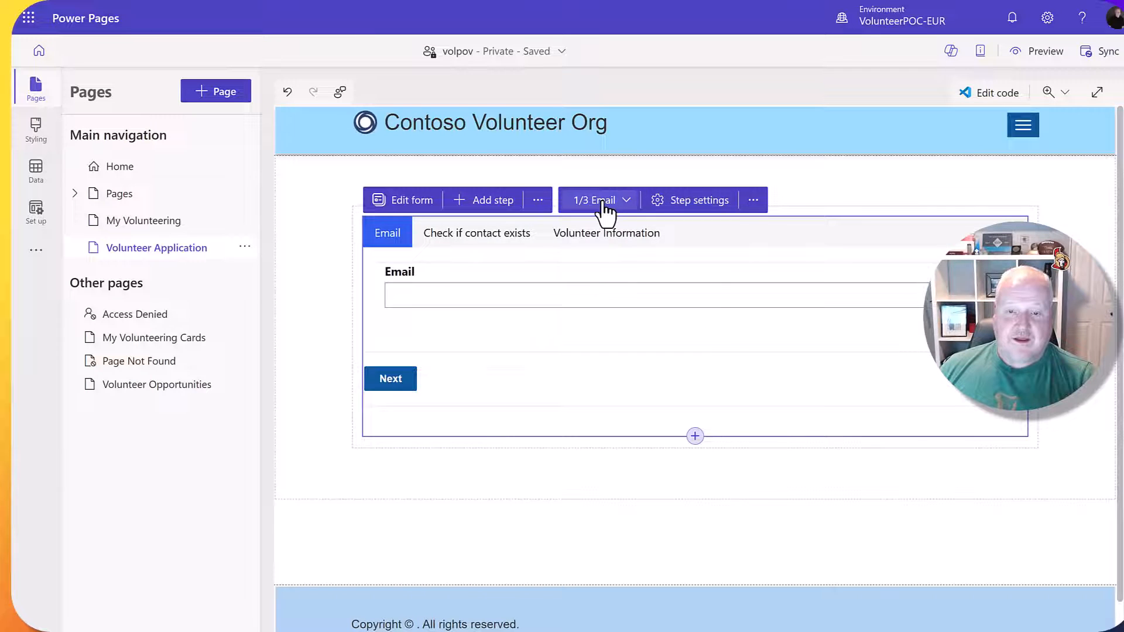
{"action": "left_click", "coordinate": [603, 202]}
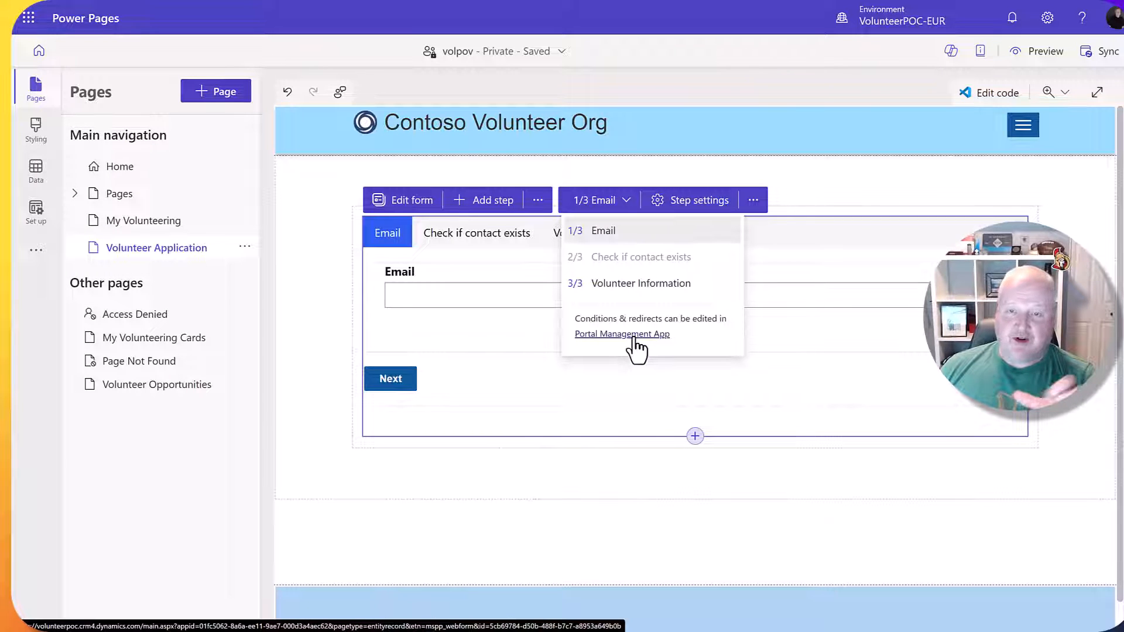
Switch the multistep form to the Volunteer Information step and select the form.
{"action": "left_click", "coordinate": [625, 287]}
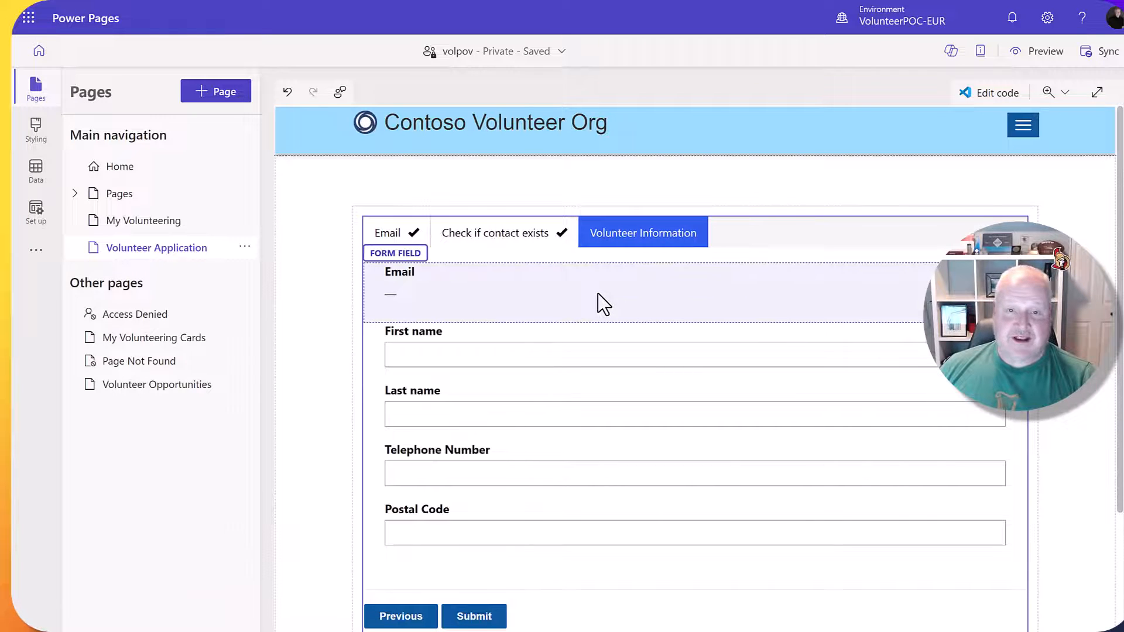
{"action": "scroll", "coordinate": [597, 294], "scroll_direction": "down", "scroll_amount": 1}
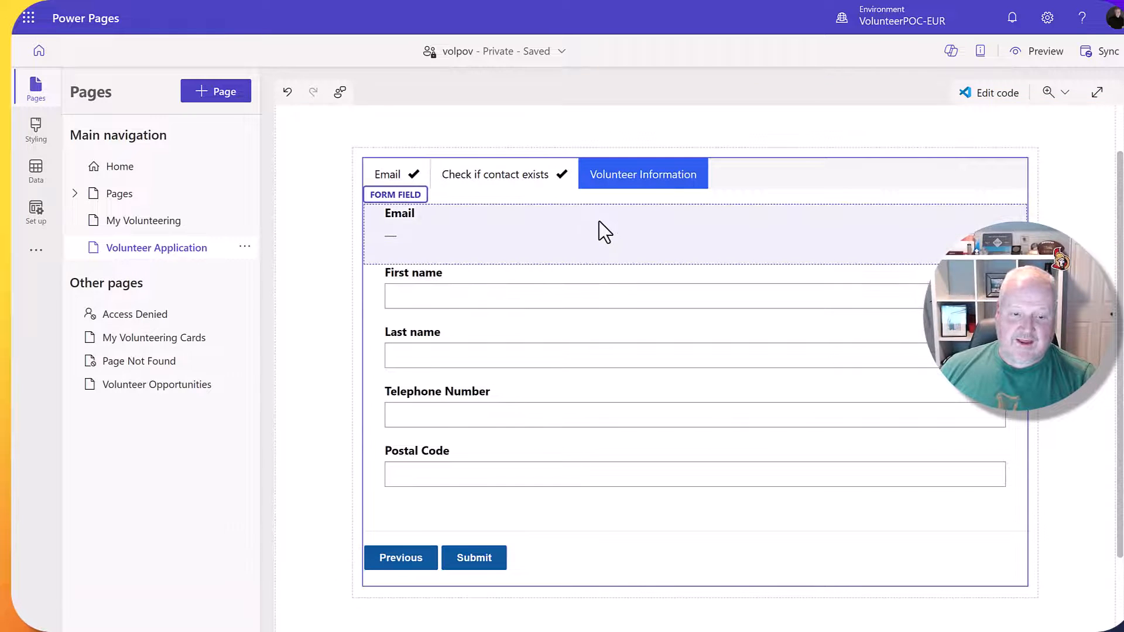
{"action": "left_click", "coordinate": [762, 197]}
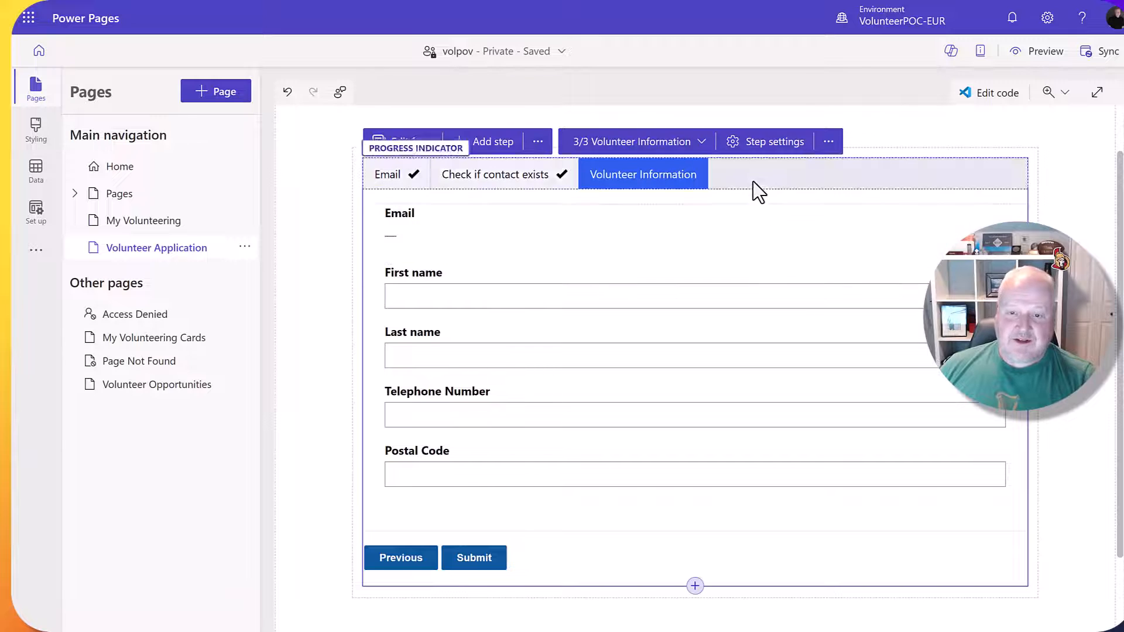
Review the Volunteer Information step settings, cancel without changes, and list the form's three steps.
{"action": "left_click", "coordinate": [758, 151]}
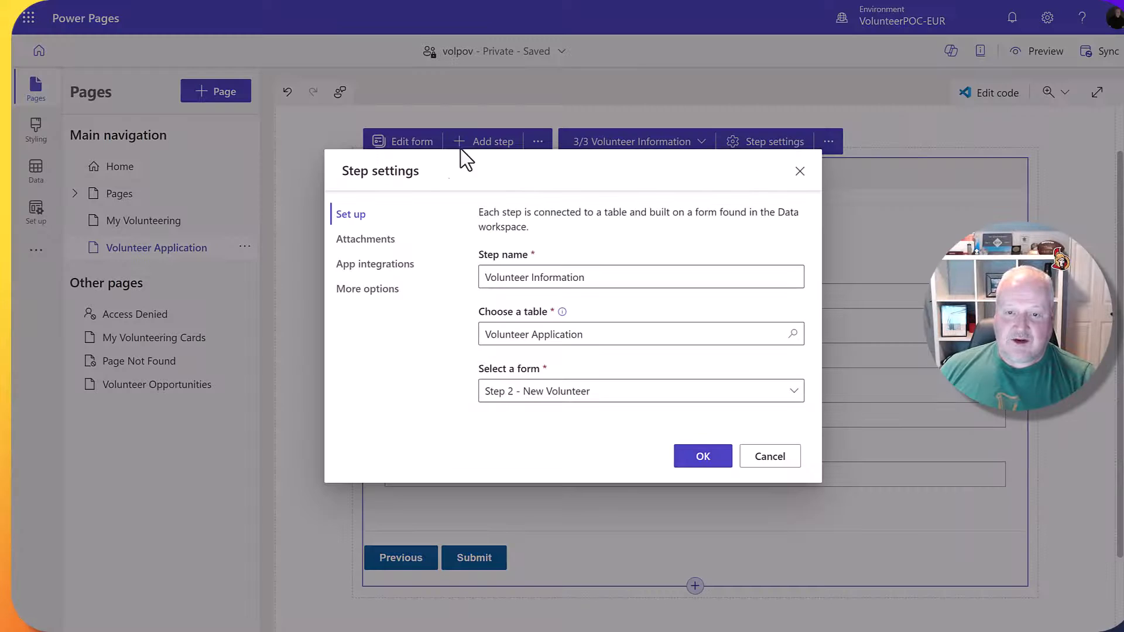
{"action": "left_click", "coordinate": [378, 298]}
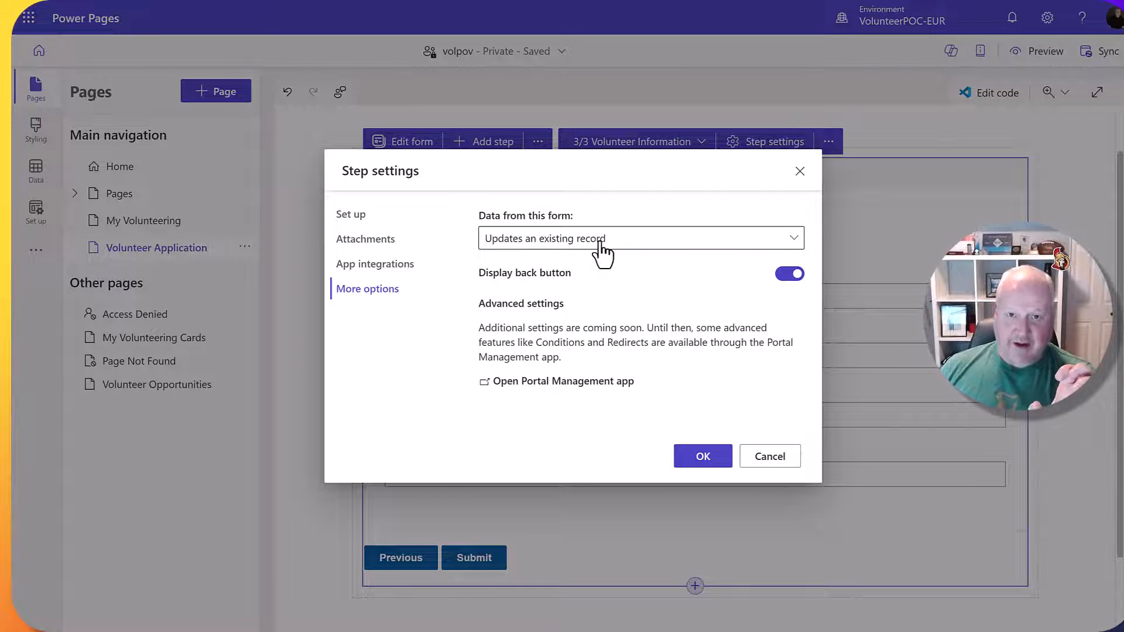
{"action": "left_click", "coordinate": [769, 458]}
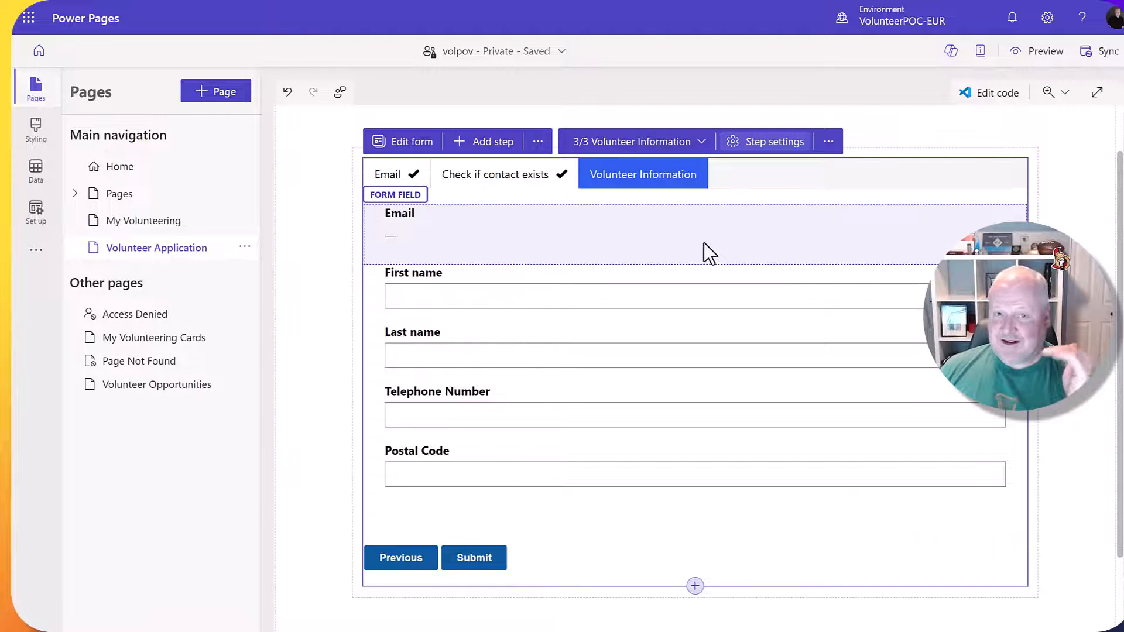
{"action": "left_click", "coordinate": [757, 146]}
{"action": "left_click", "coordinate": [782, 458]}
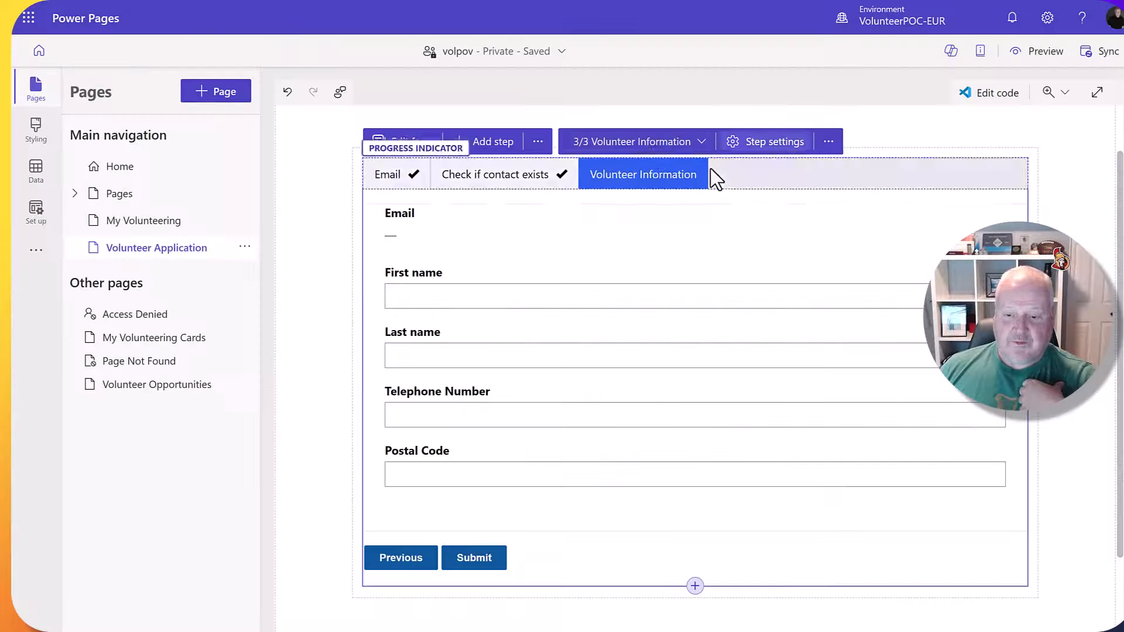
{"action": "left_click", "coordinate": [647, 148]}
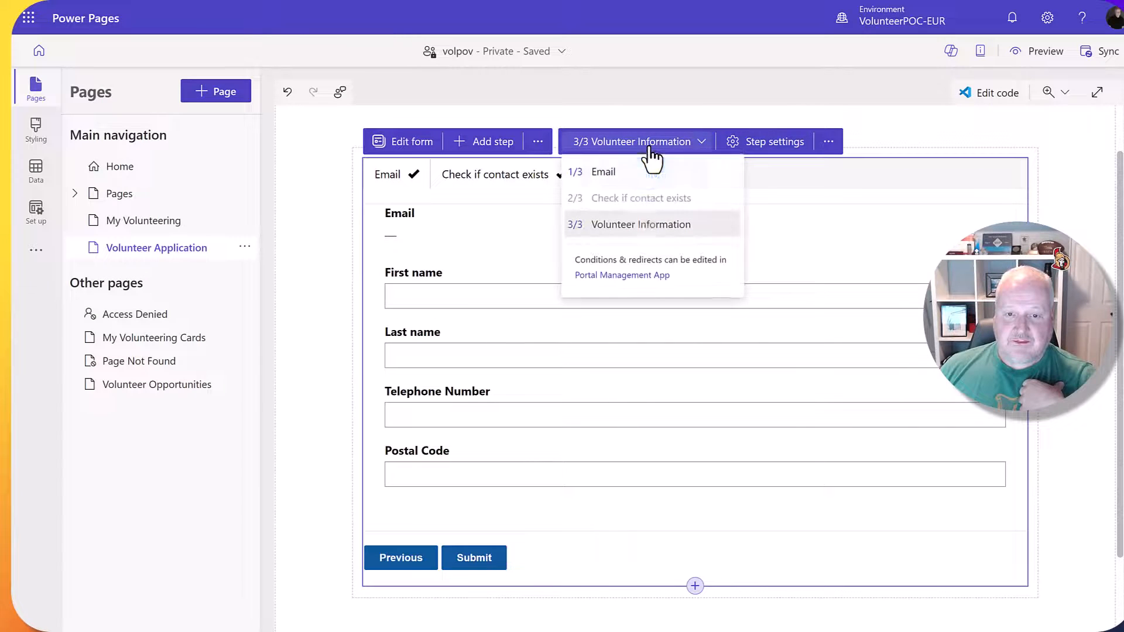
Open Volunteer Application in the Portal Management app and open its Email form step record.
{"action": "left_click", "coordinate": [629, 276]}
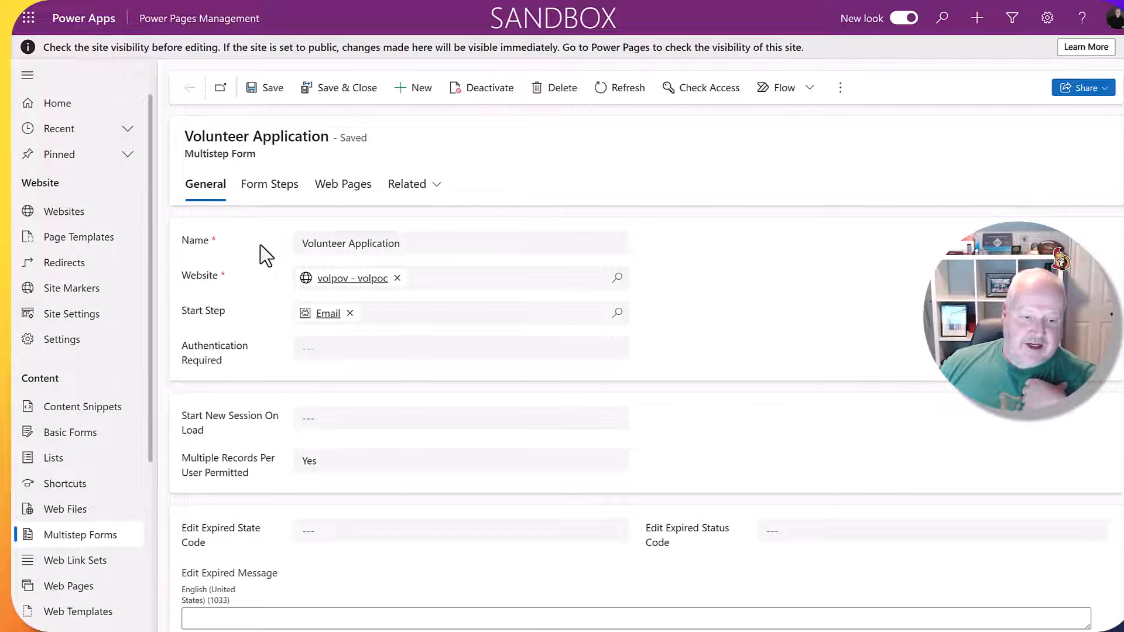
{"action": "scroll", "coordinate": [261, 245], "scroll_direction": "down", "scroll_amount": 1}
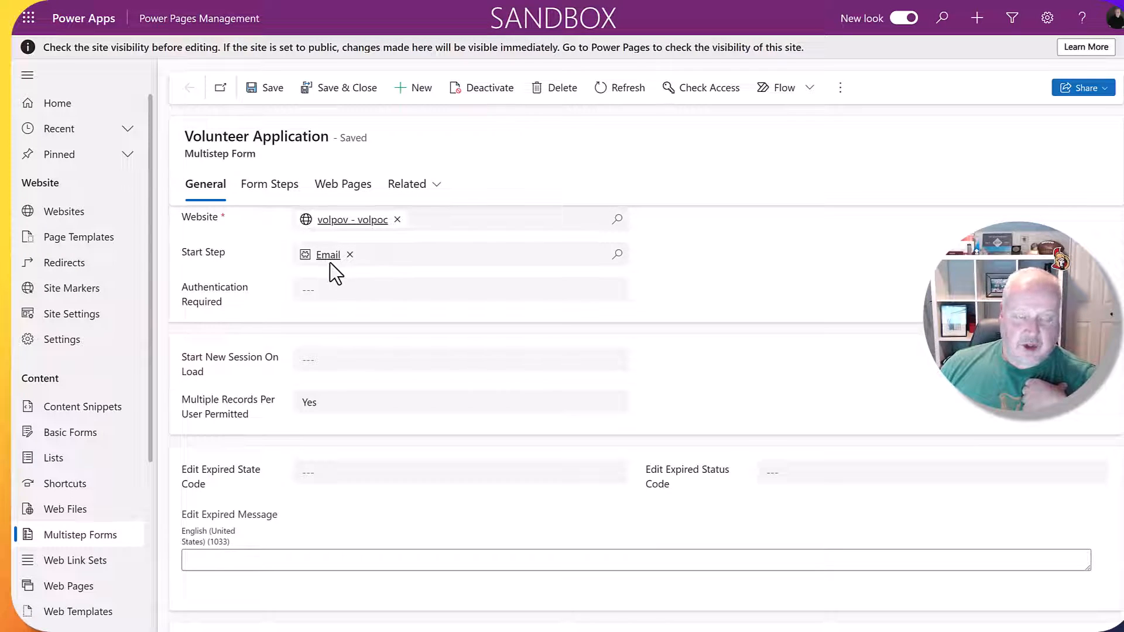
{"action": "left_click", "coordinate": [270, 188]}
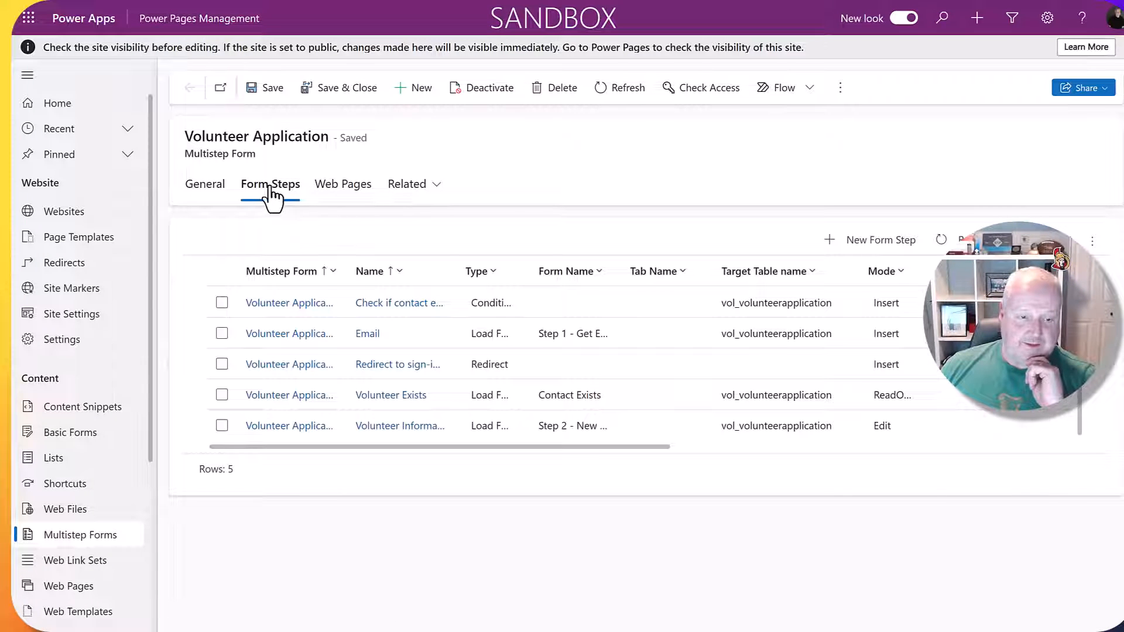
{"action": "left_click", "coordinate": [676, 339]}
{"action": "double_click", "coordinate": [676, 339]}
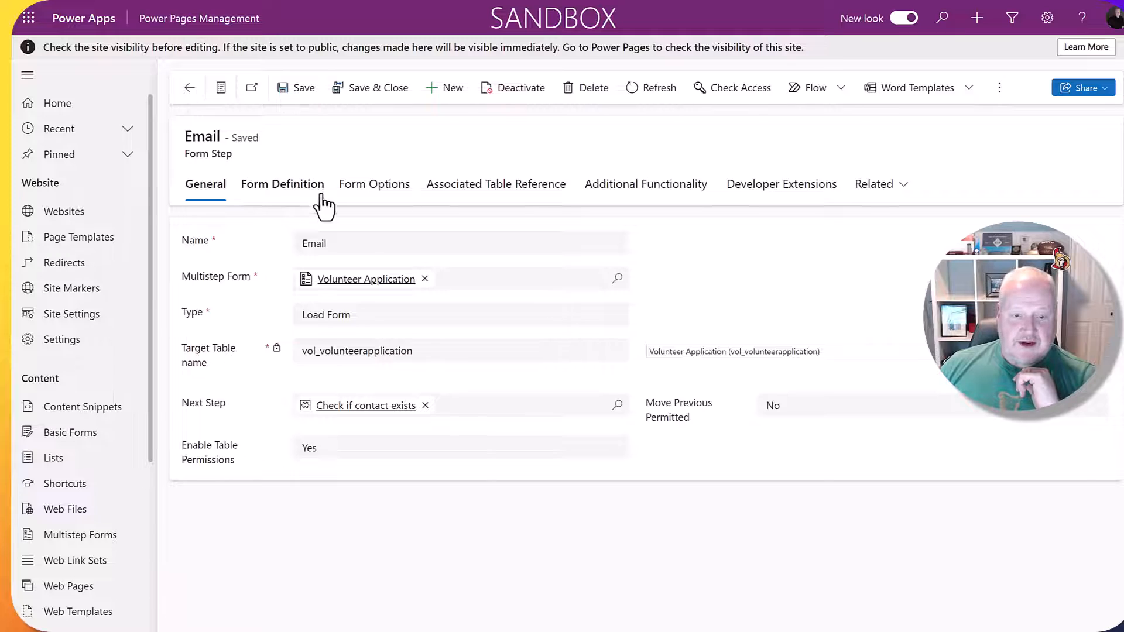
{"action": "left_click", "coordinate": [295, 194]}
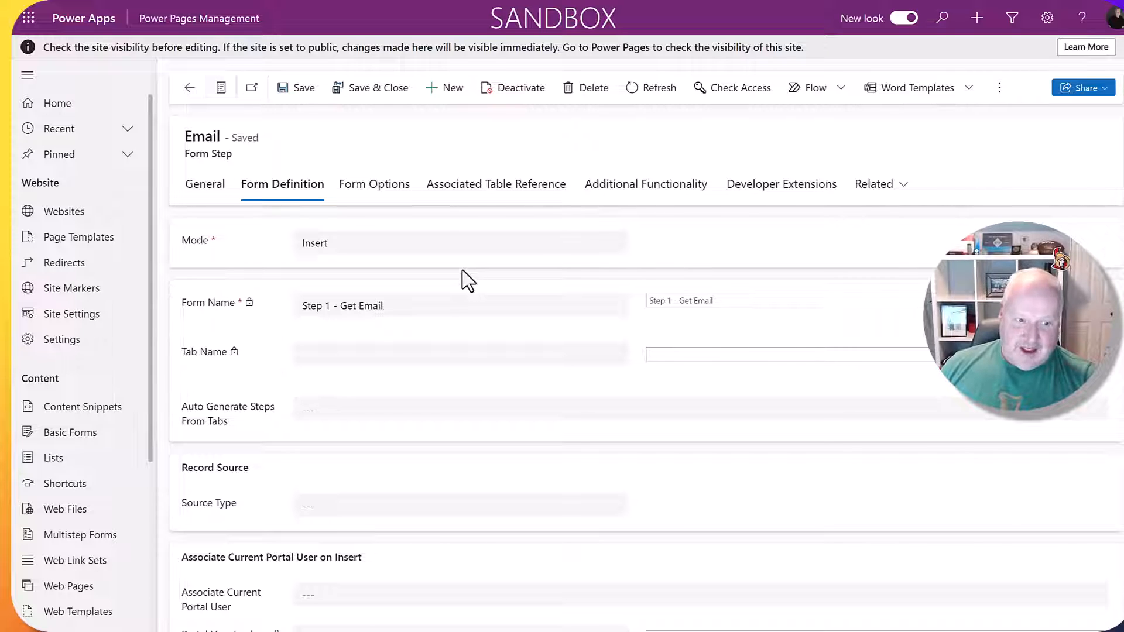
{"action": "scroll", "coordinate": [494, 307], "scroll_direction": "down", "scroll_amount": 2}
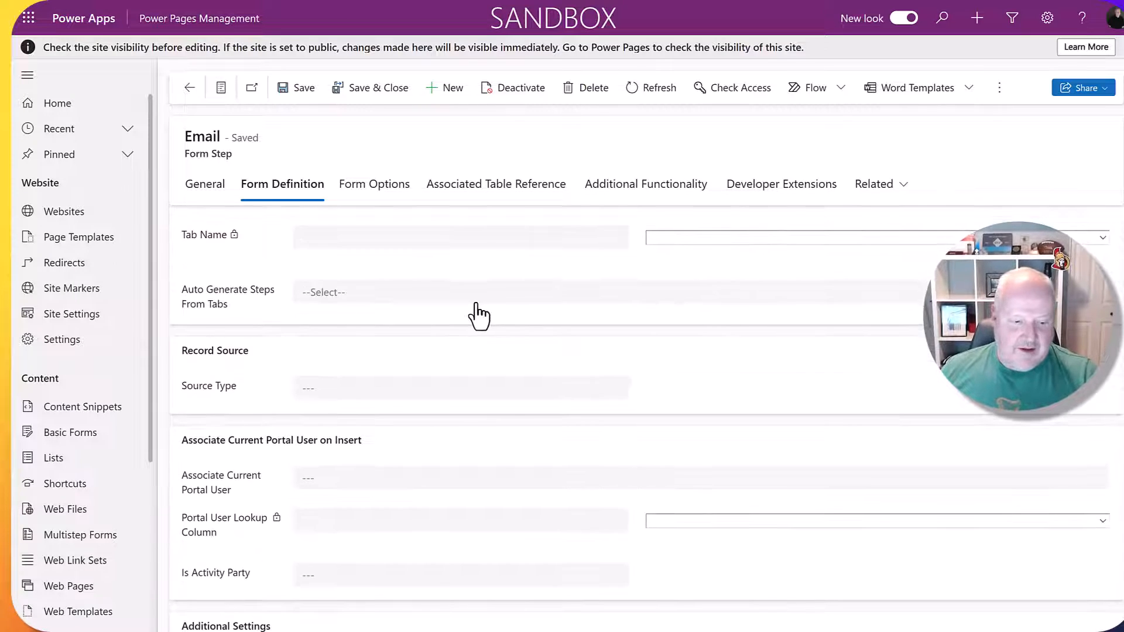
{"action": "scroll", "coordinate": [471, 293], "scroll_direction": "up", "scroll_amount": 2}
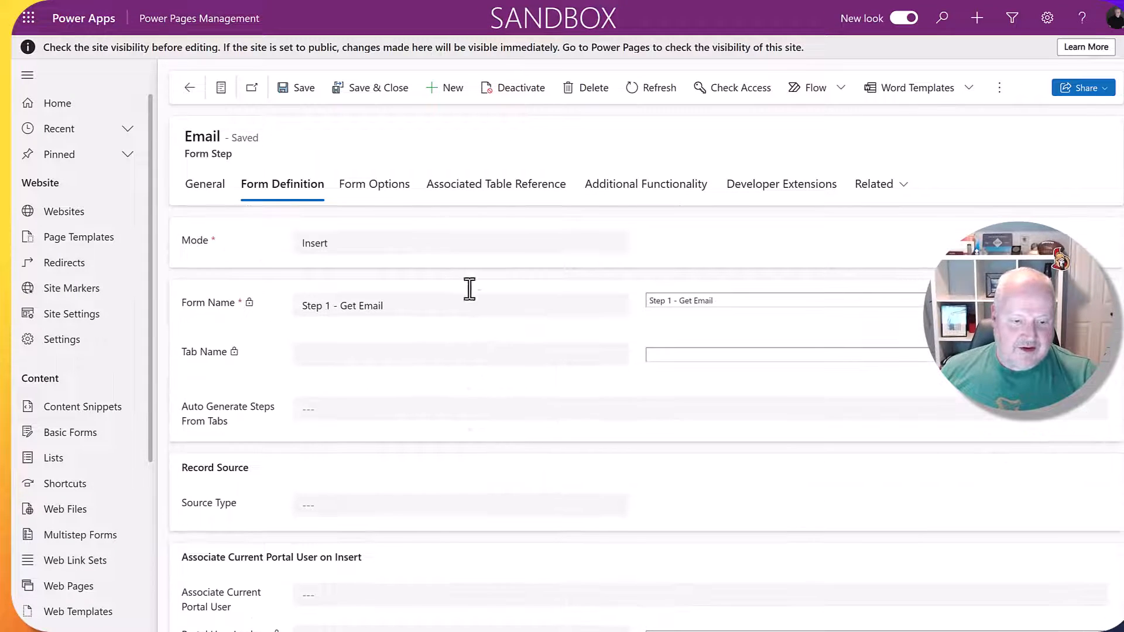
{"action": "left_click", "coordinate": [208, 187]}
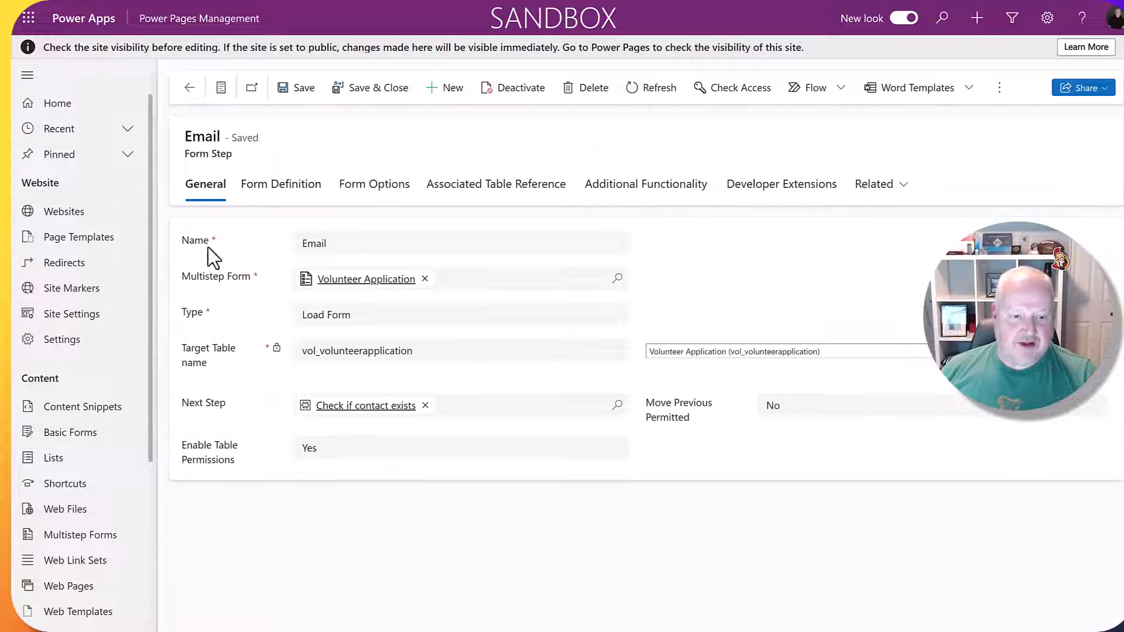
Review the Check if contact exists condition vol_existingcontact == 951710003, then open the Volunteer Exists step.
{"action": "left_click", "coordinate": [354, 406]}
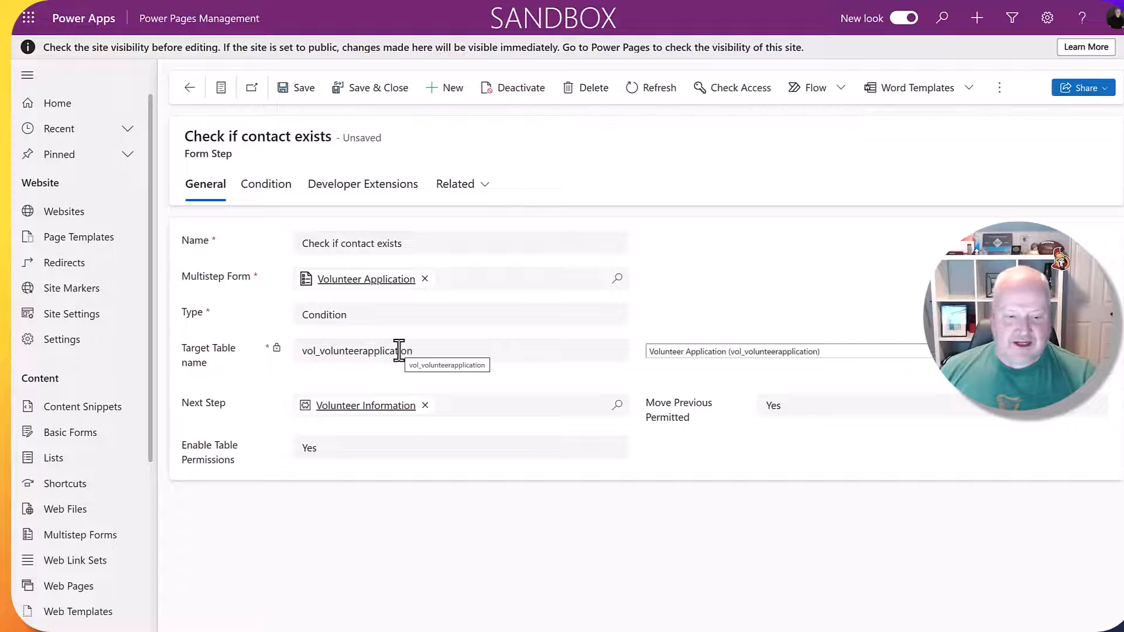
{"action": "left_click", "coordinate": [273, 187]}
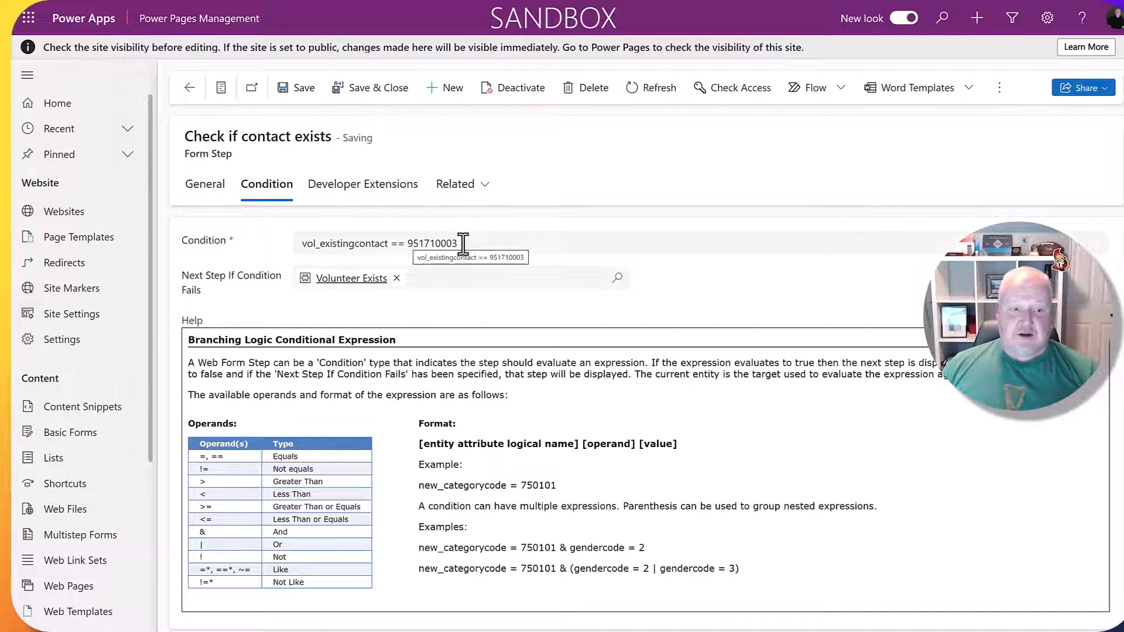
{"action": "left_click", "coordinate": [213, 189]}
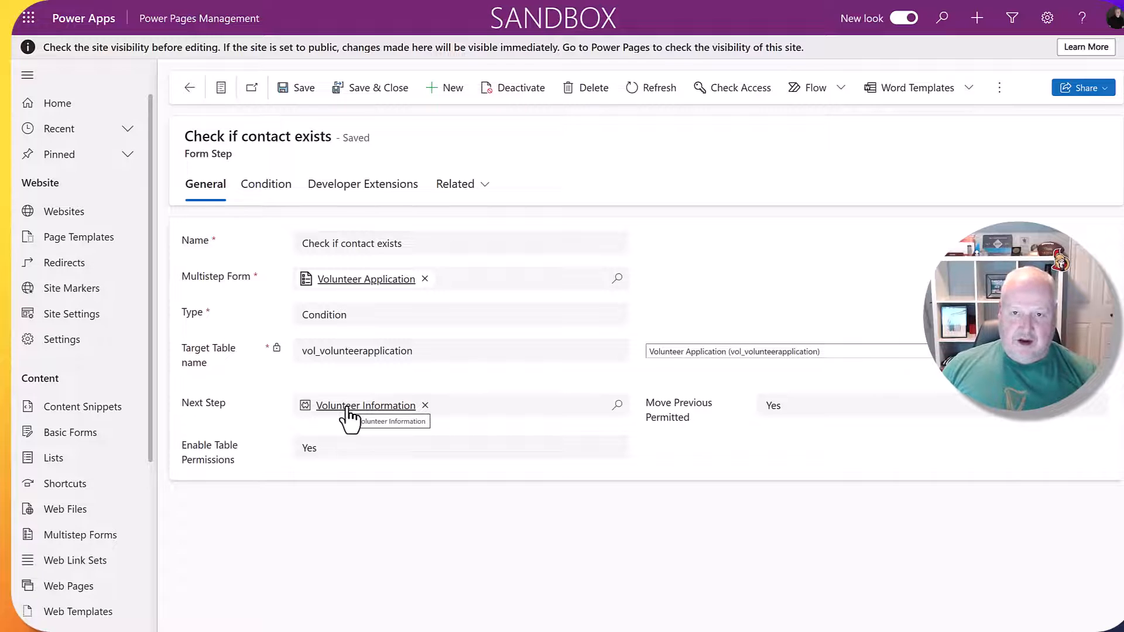
{"action": "left_click", "coordinate": [277, 186]}
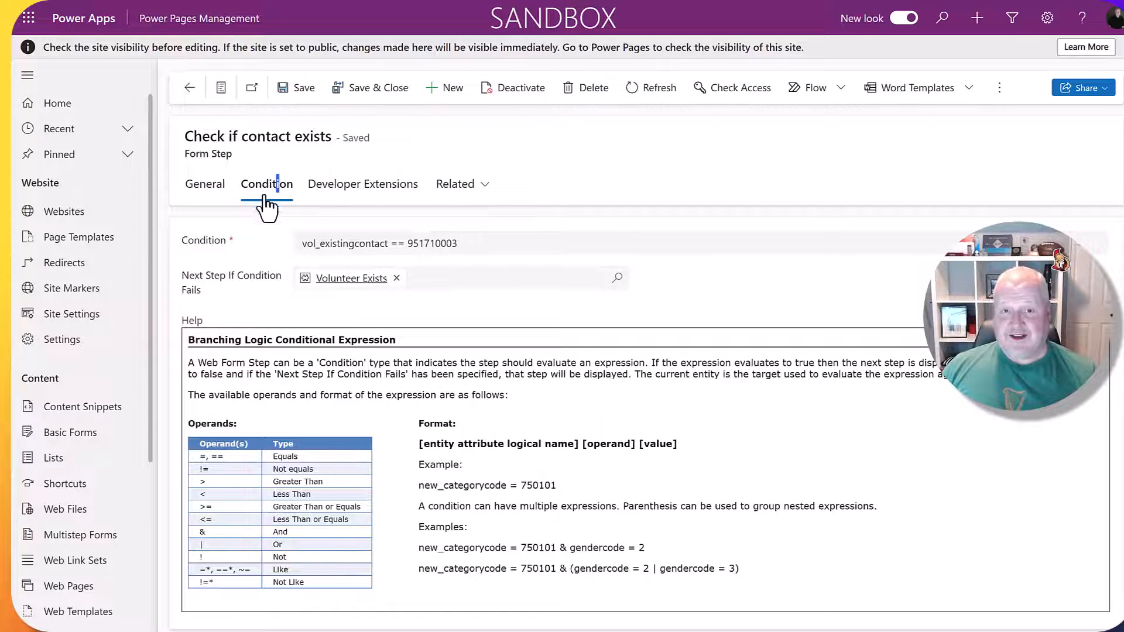
{"action": "left_click", "coordinate": [340, 279]}
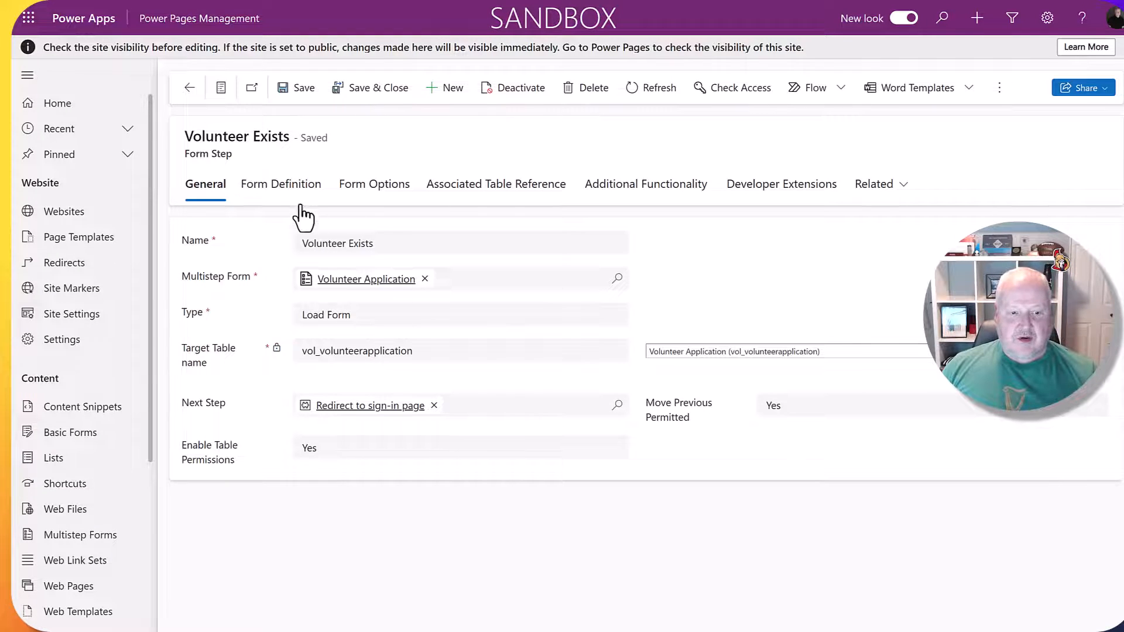
Inspect the Volunteer Exists form definition and instructions, then open its Redirect to sign-in page next step.
{"action": "left_click", "coordinate": [287, 189]}
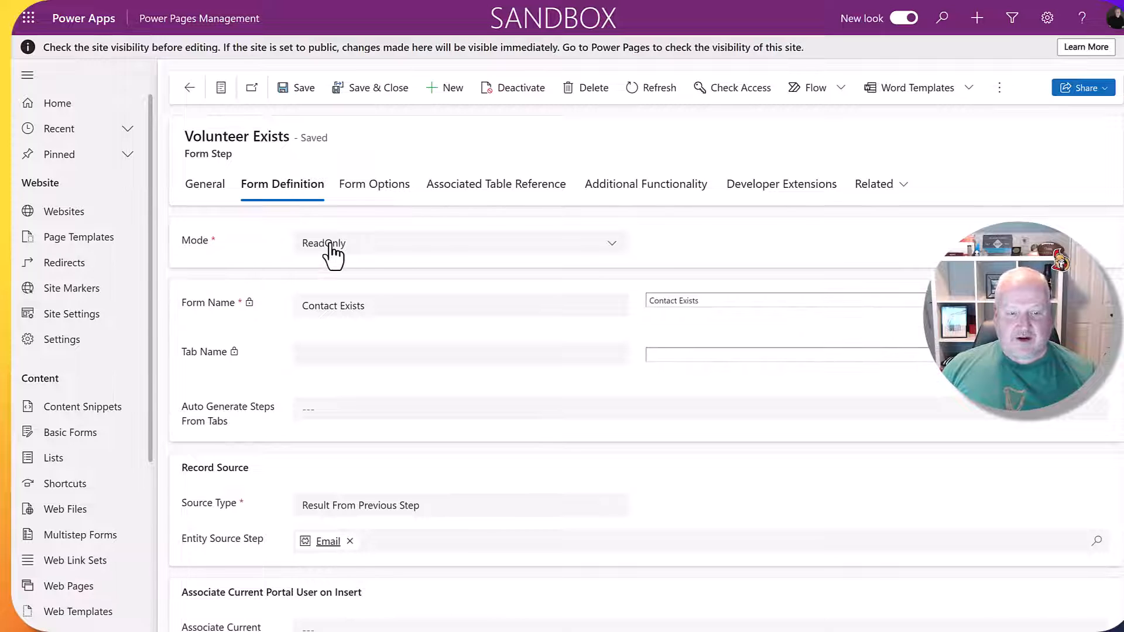
{"action": "scroll", "coordinate": [399, 280], "scroll_direction": "down", "scroll_amount": 3}
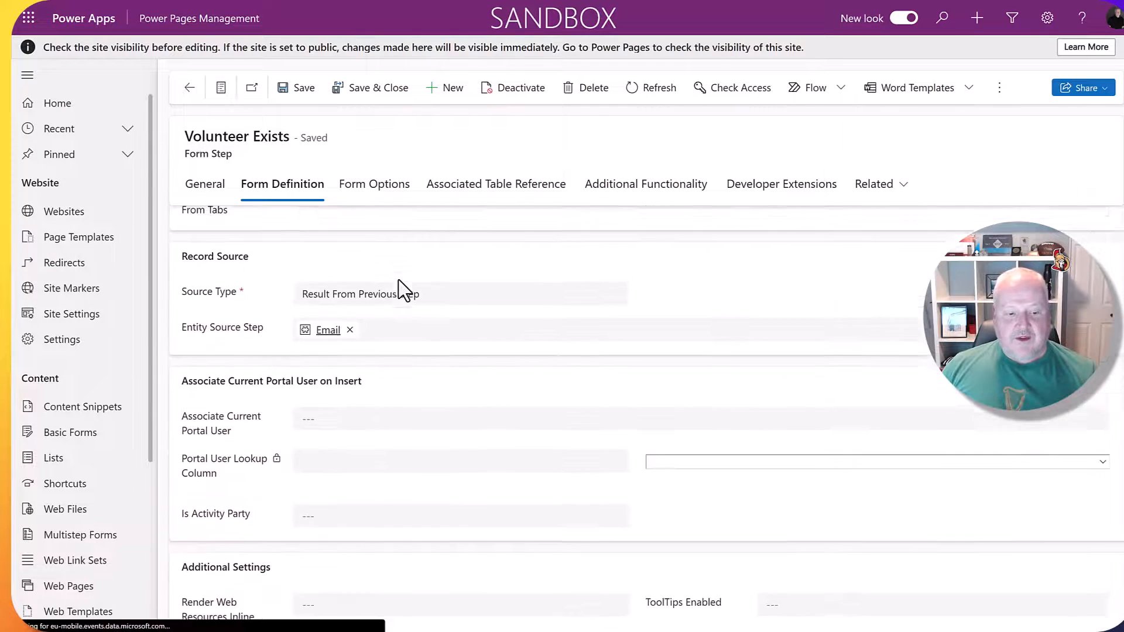
{"action": "scroll", "coordinate": [399, 290], "scroll_direction": "down", "scroll_amount": 8}
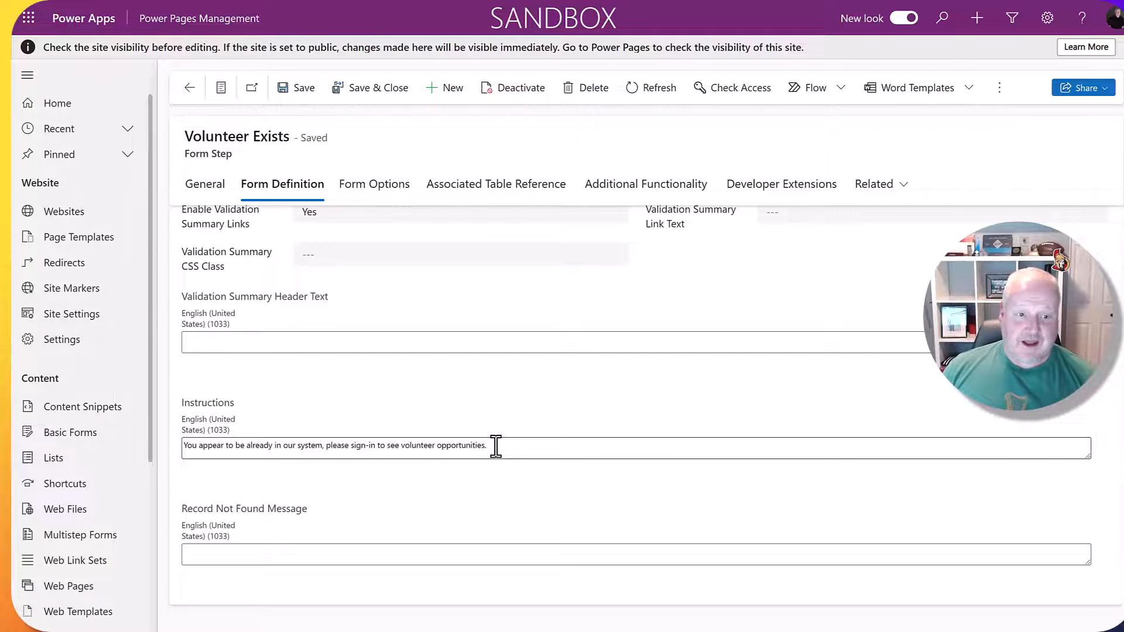
{"action": "scroll", "coordinate": [281, 220], "scroll_direction": "up", "scroll_amount": 15}
{"action": "left_click", "coordinate": [207, 186]}
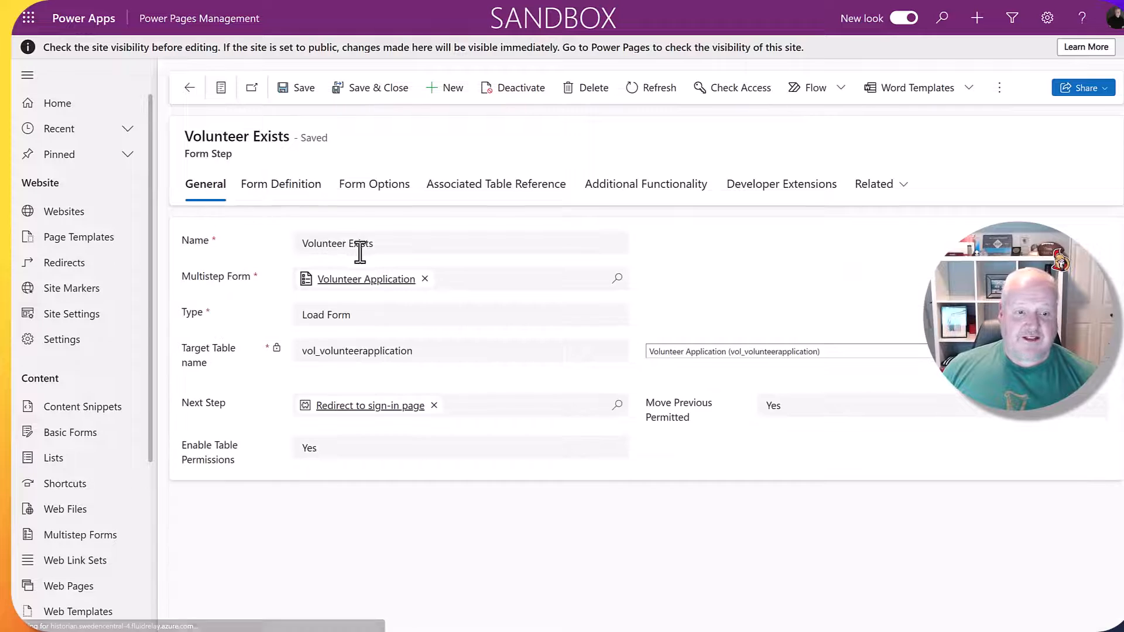
{"action": "left_click", "coordinate": [357, 410]}
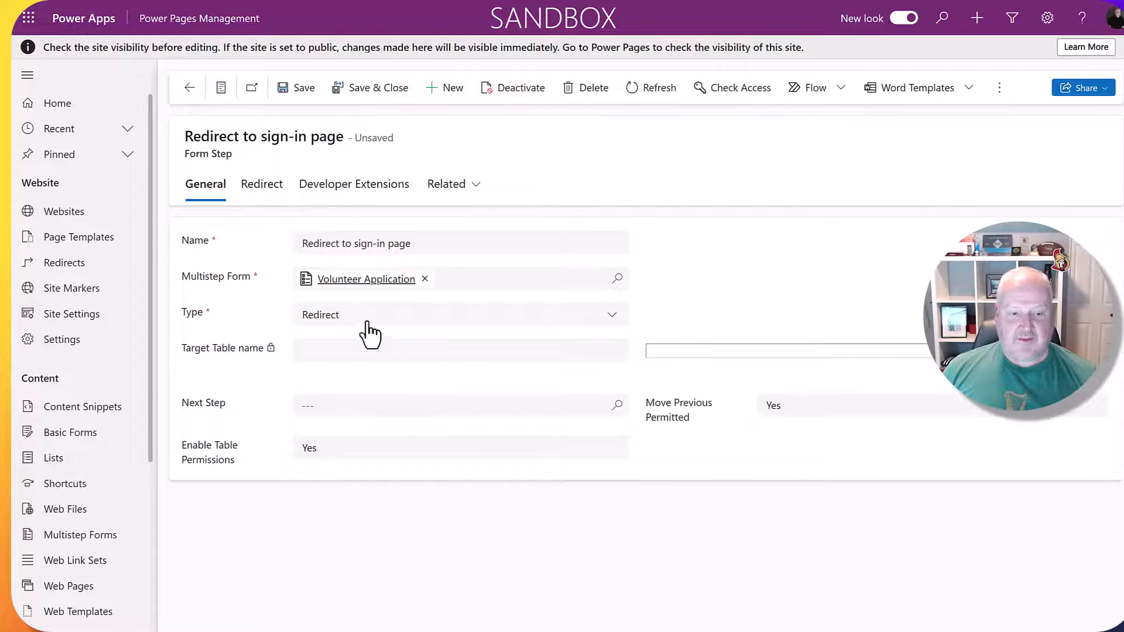
Save the redirect step's sign-in External URL and list Volunteer Application's five form steps.
{"action": "left_click", "coordinate": [260, 186]}
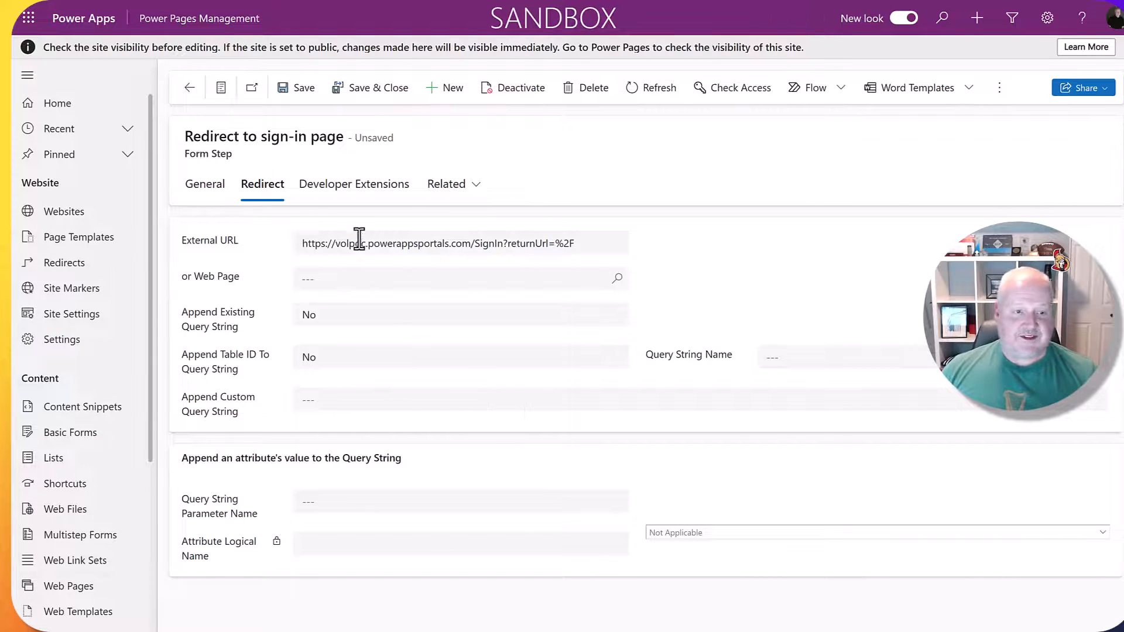
{"action": "left_click", "coordinate": [190, 87]}
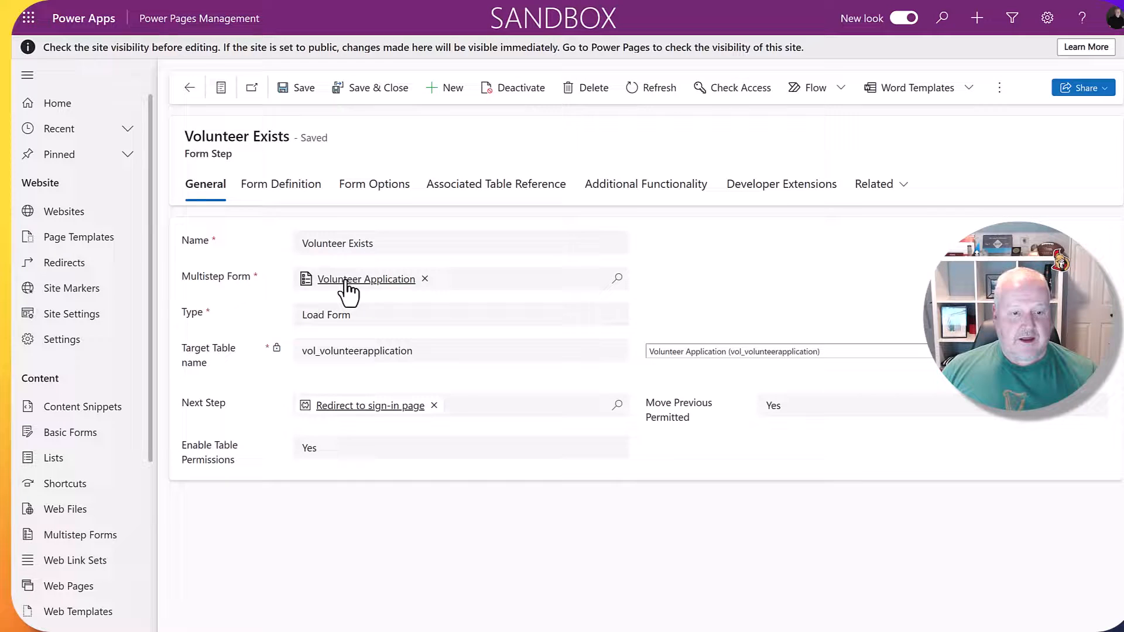
{"action": "left_click", "coordinate": [346, 281]}
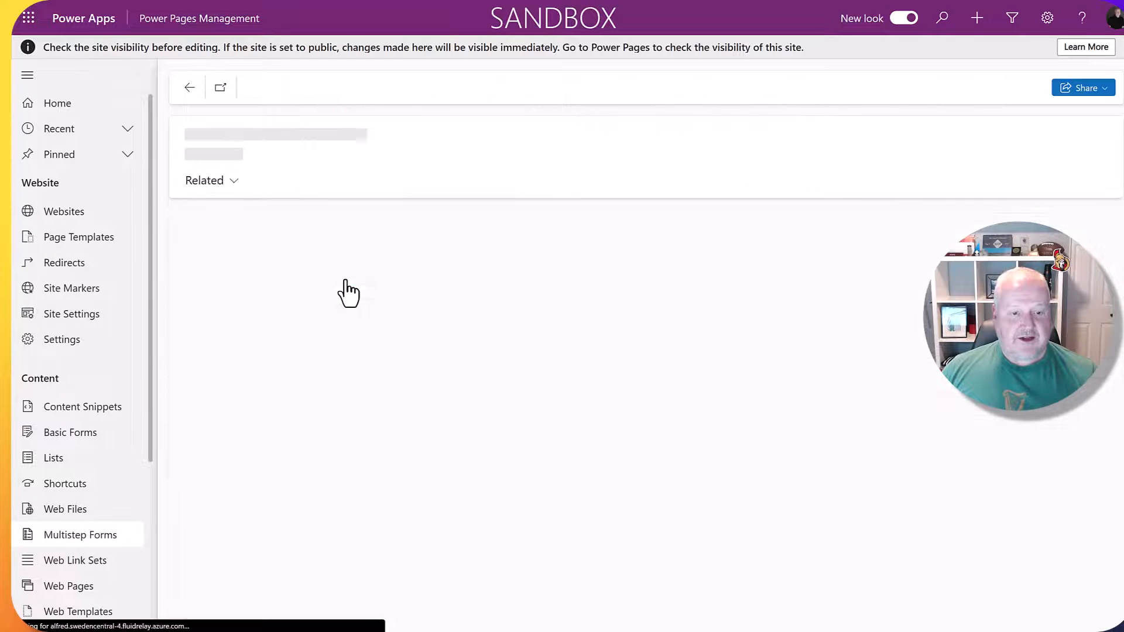
{"action": "left_click", "coordinate": [279, 186]}
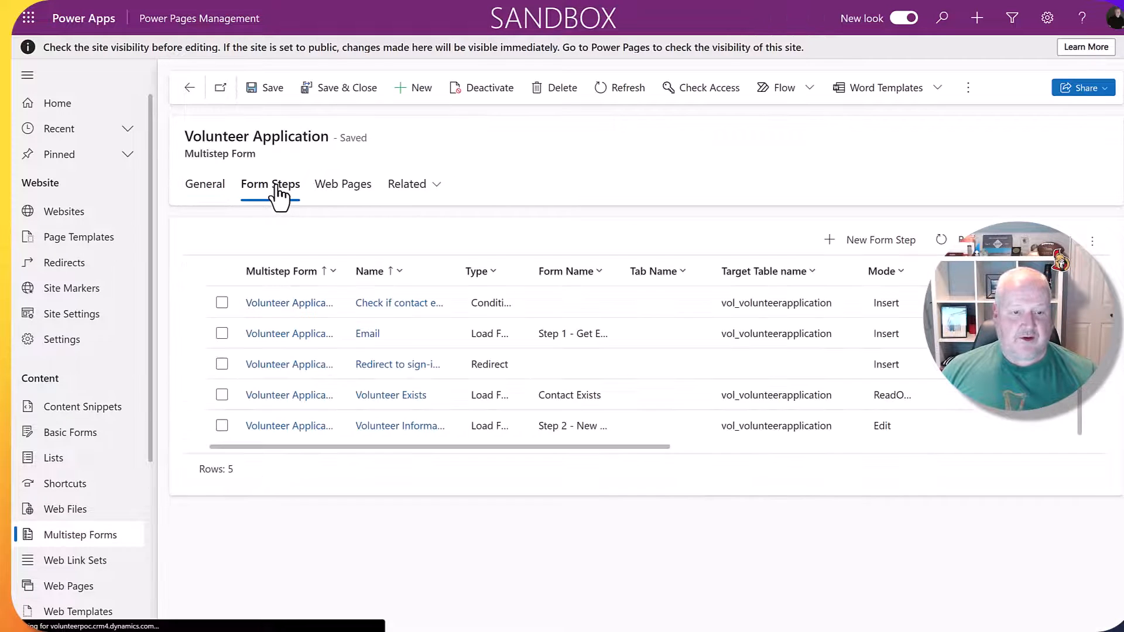